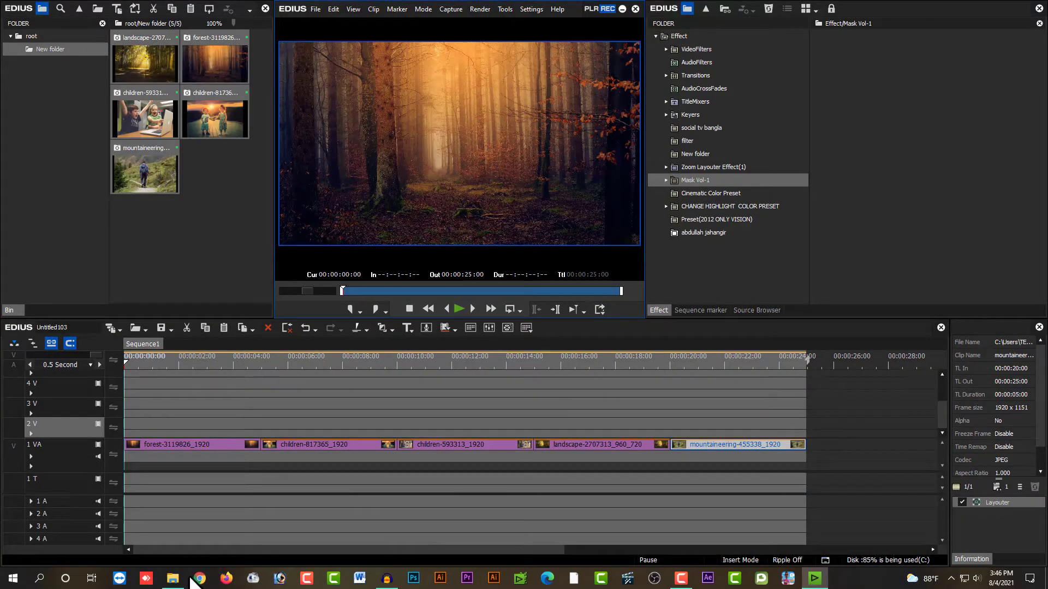
Step: Browse the edius overlay Effect Vol-1 folder in File Explorer to review its Ash Matte and Damage Overlay Matte clips
click(174, 581)
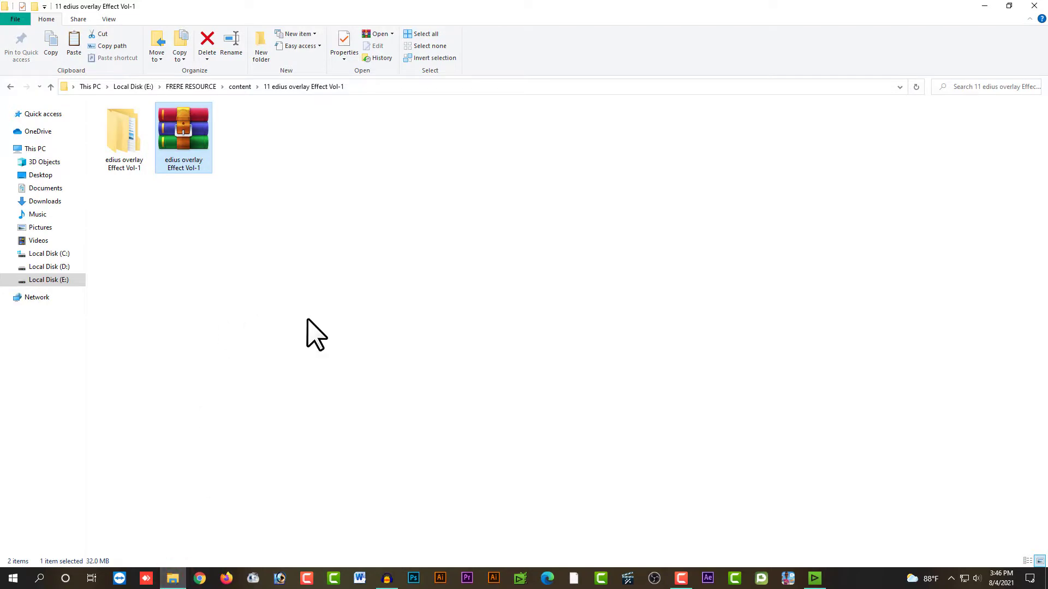
click(145, 147)
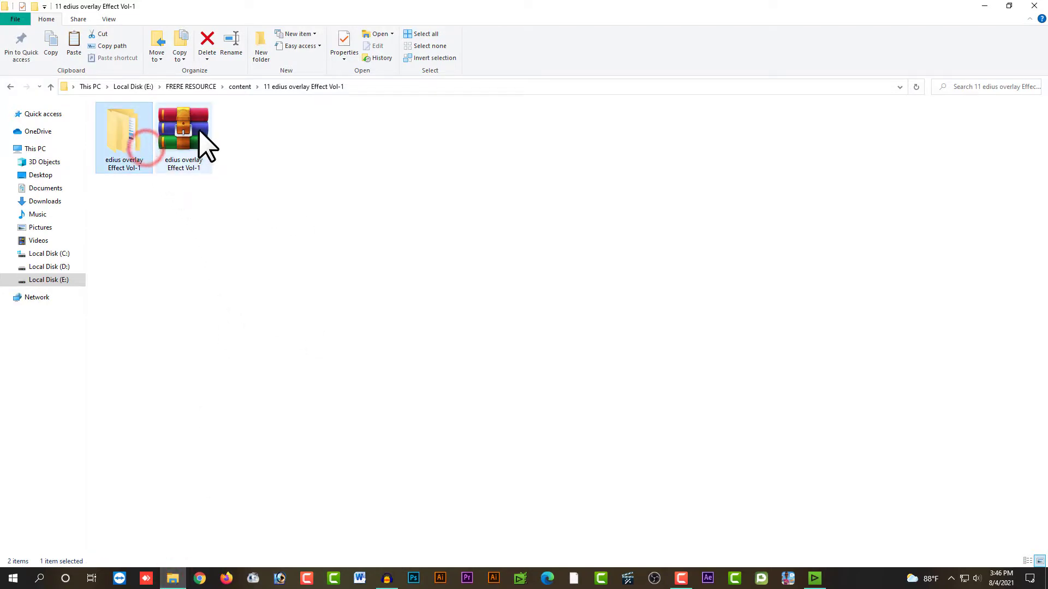
click(187, 149)
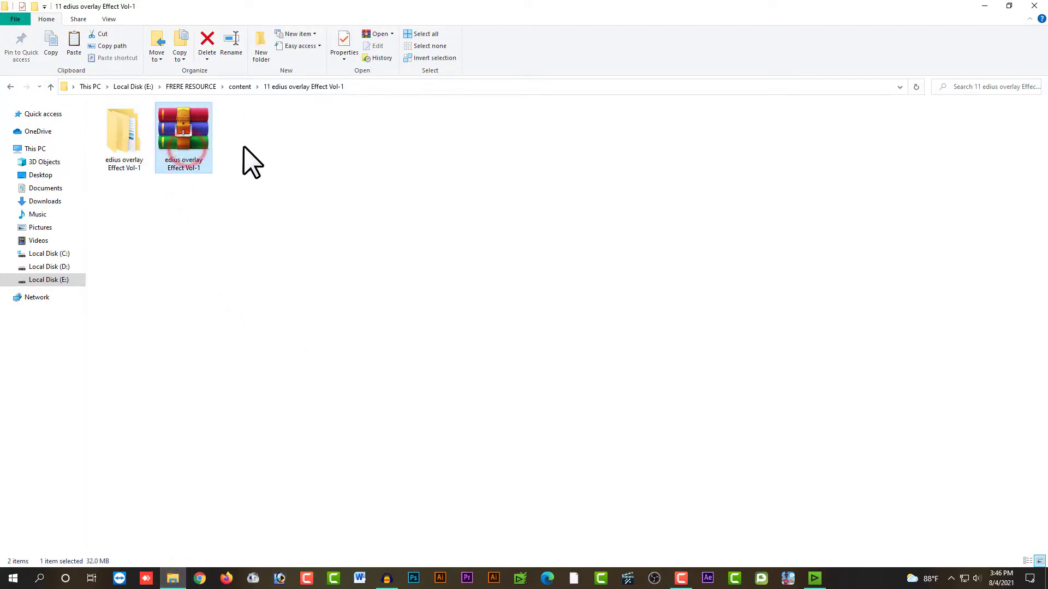
double_click(133, 135)
double_click(145, 126)
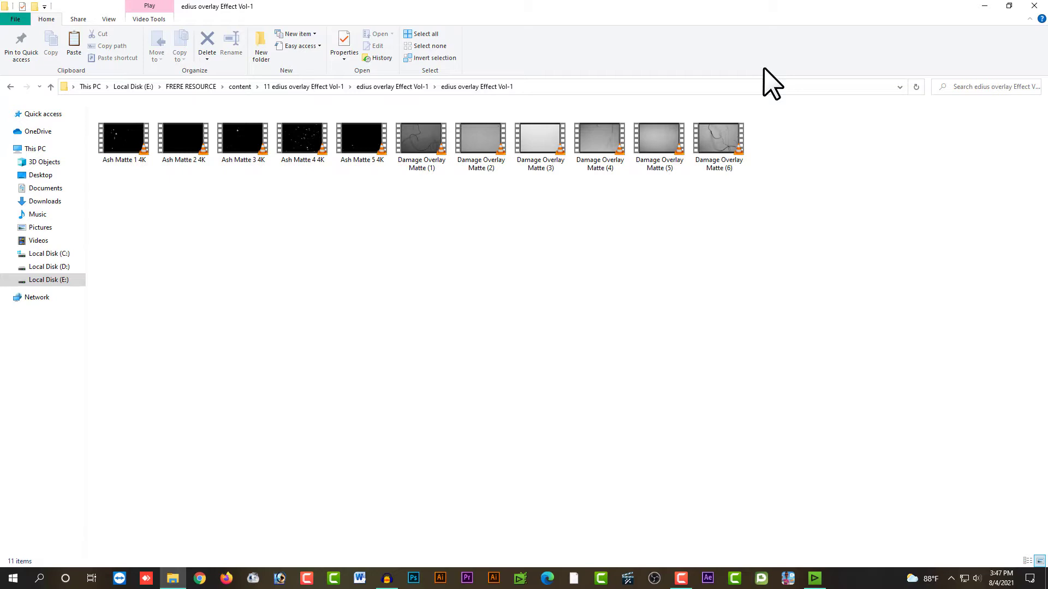
click(1034, 5)
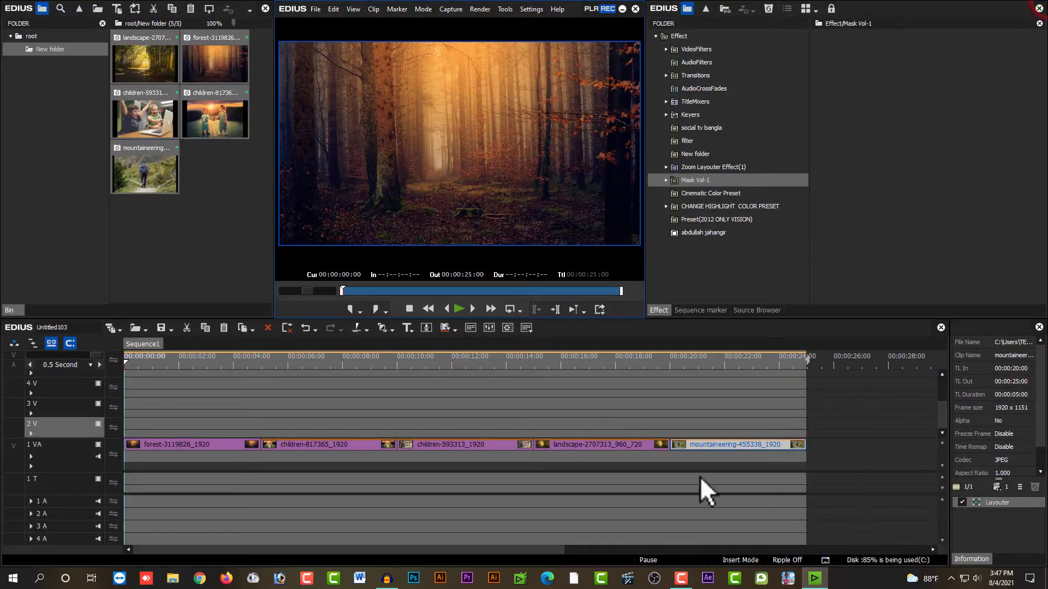
Step: Import all Ash Matte and Damage Overlay Matte clips from the edius overlay Effect Vol-1 folder into the root bin
click(516, 359)
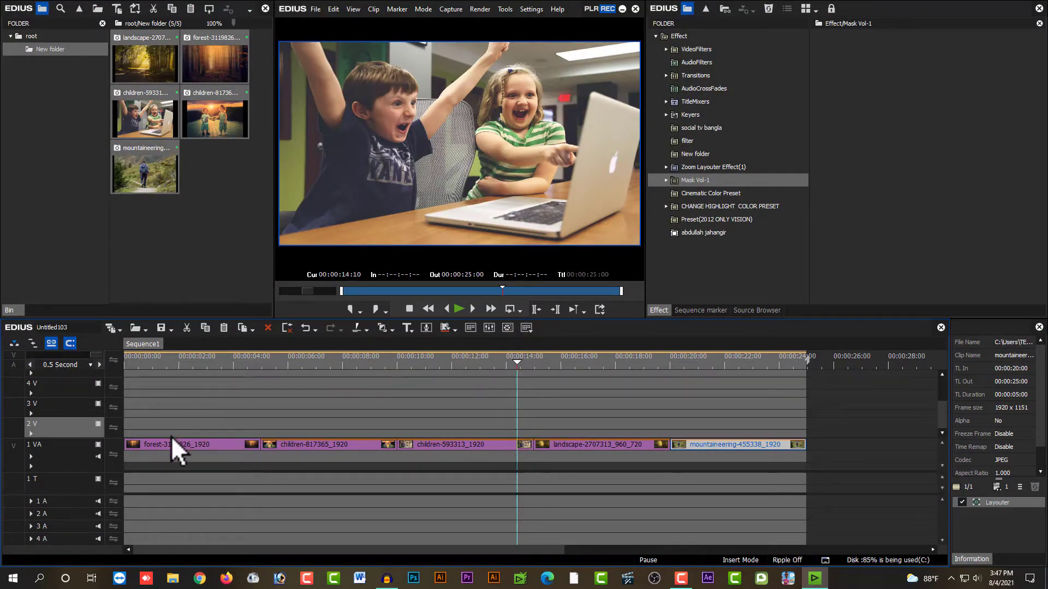
drag(655, 358, 155, 407)
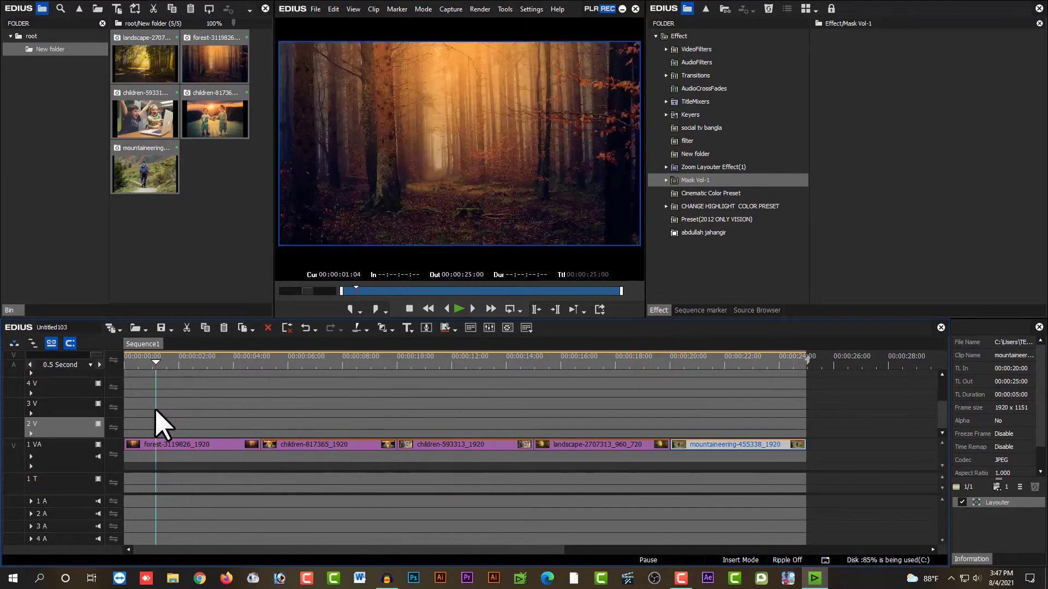
click(46, 37)
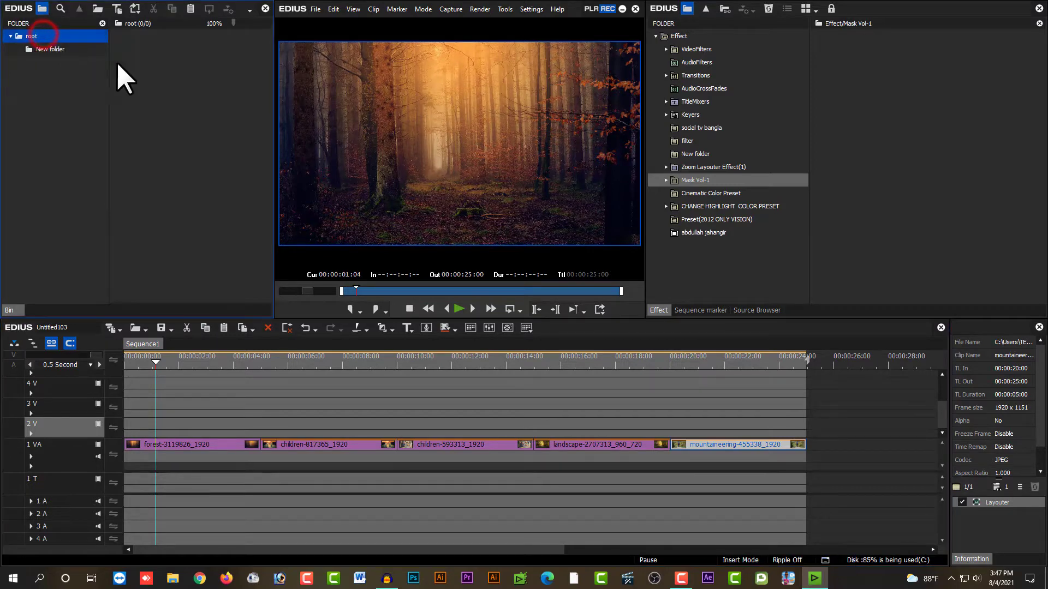
click(211, 121)
click(211, 122)
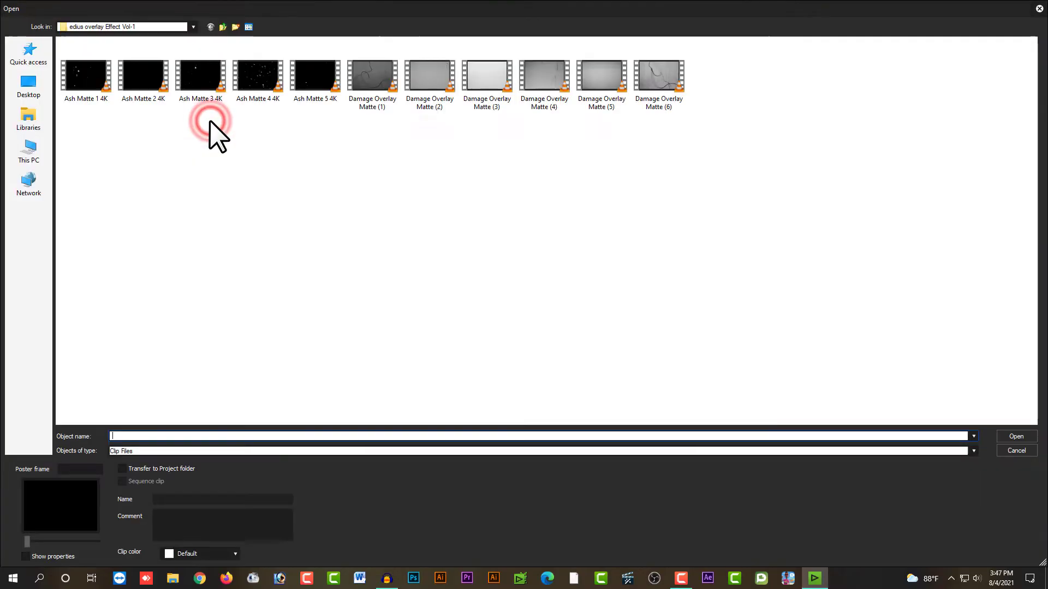
drag(720, 142, 107, 35)
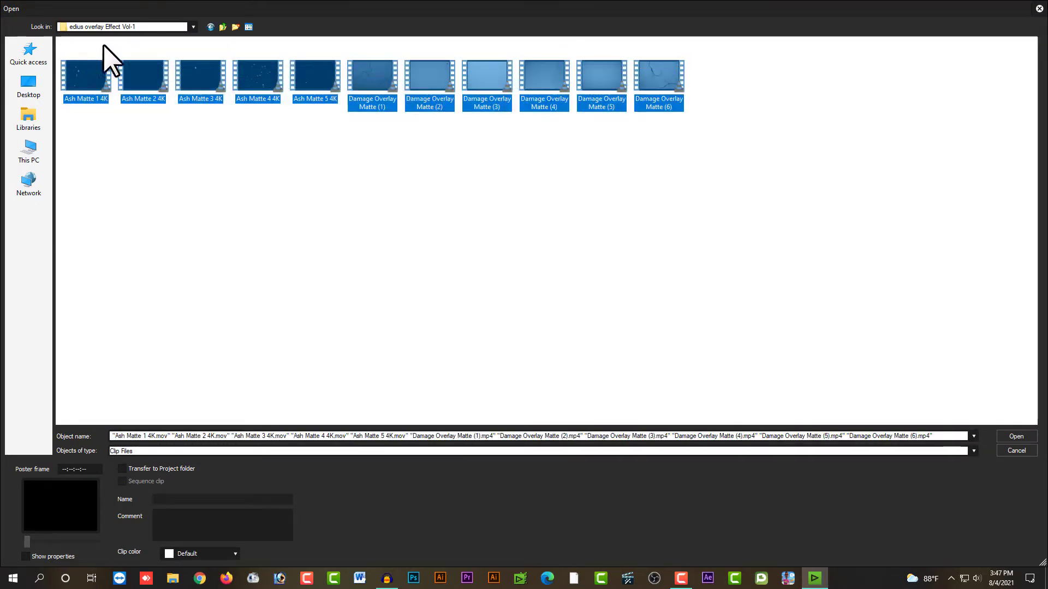
click(1014, 437)
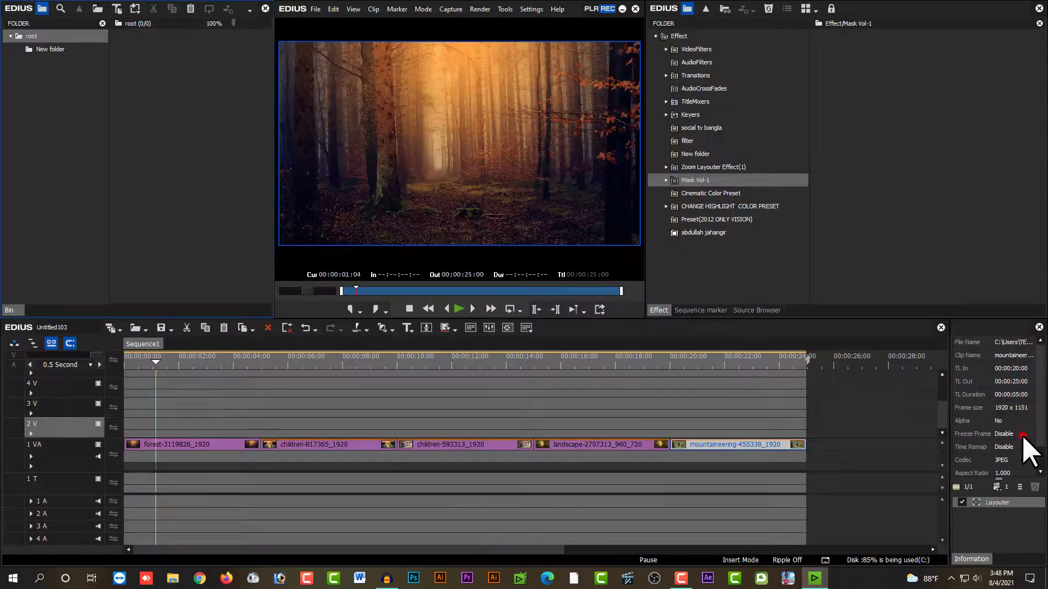
Step: Place the Ash Matte 1 4K clip on track 2V at the start of the timeline, above the forest clip
click(219, 109)
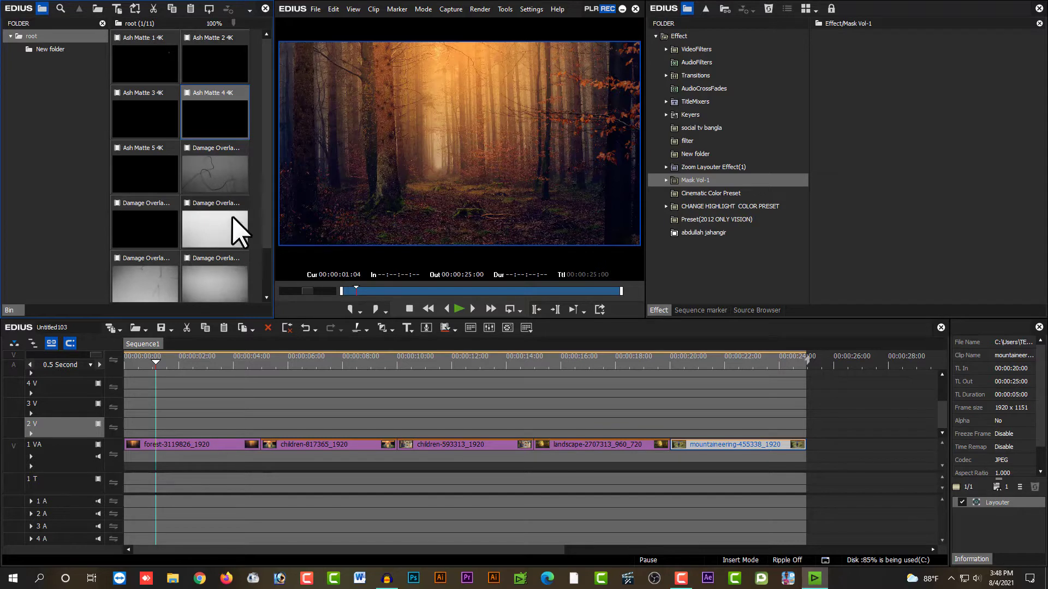
click(155, 74)
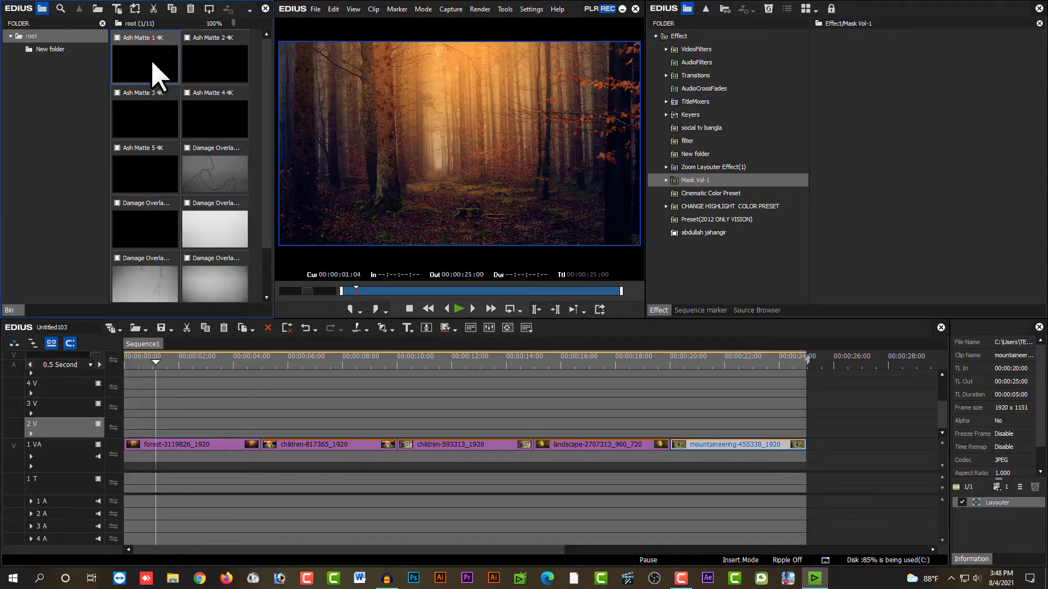
drag(148, 57, 111, 434)
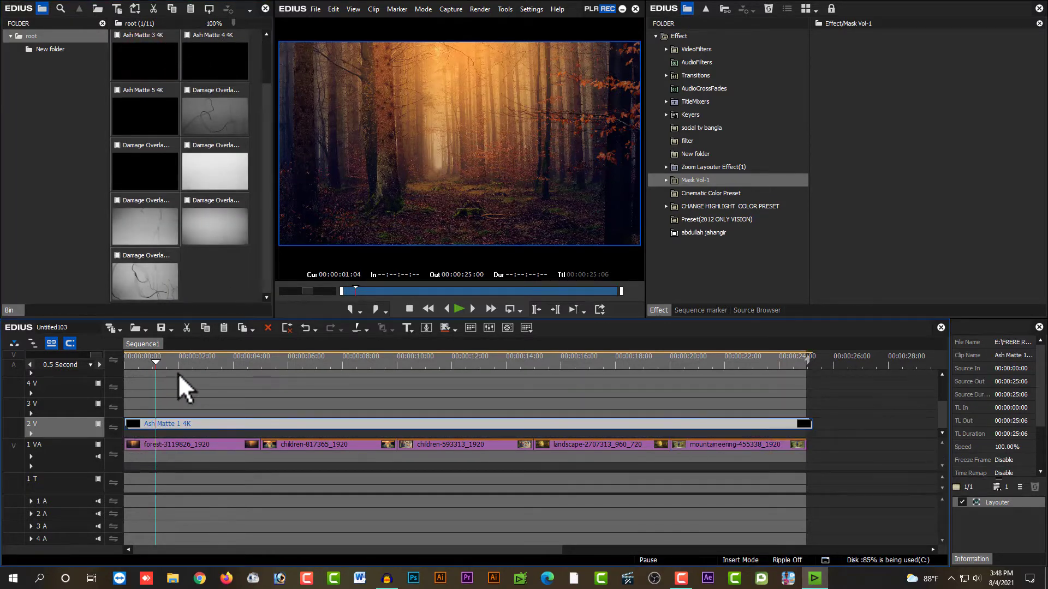
Step: Trim the beginning of the Ash Matte 1 4K clip to about 00:00:04:18 and move the clip back to the timeline's start
click(173, 442)
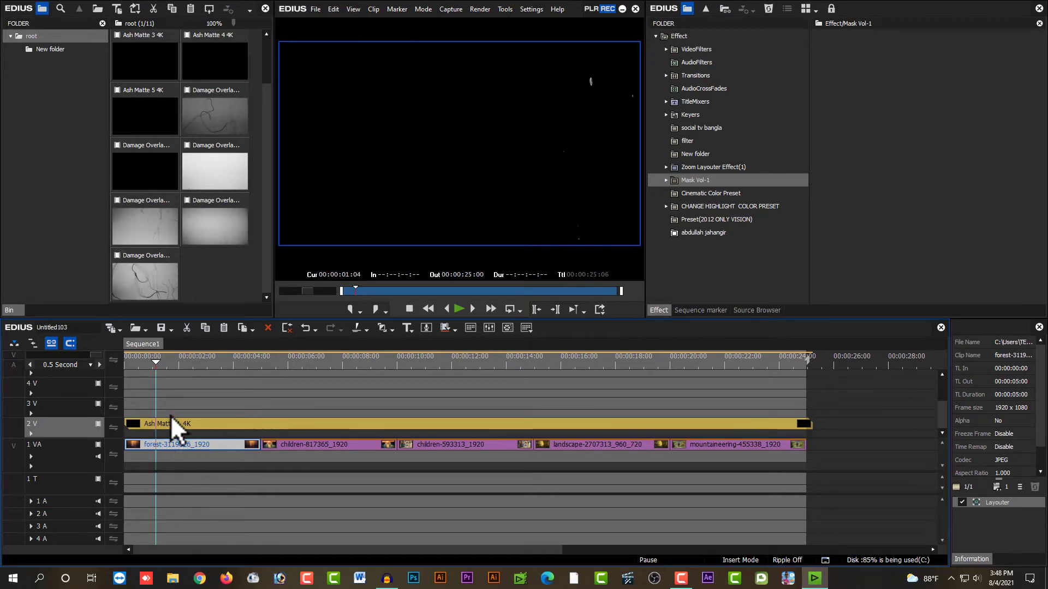
click(170, 423)
drag(170, 360, 234, 381)
key(space)
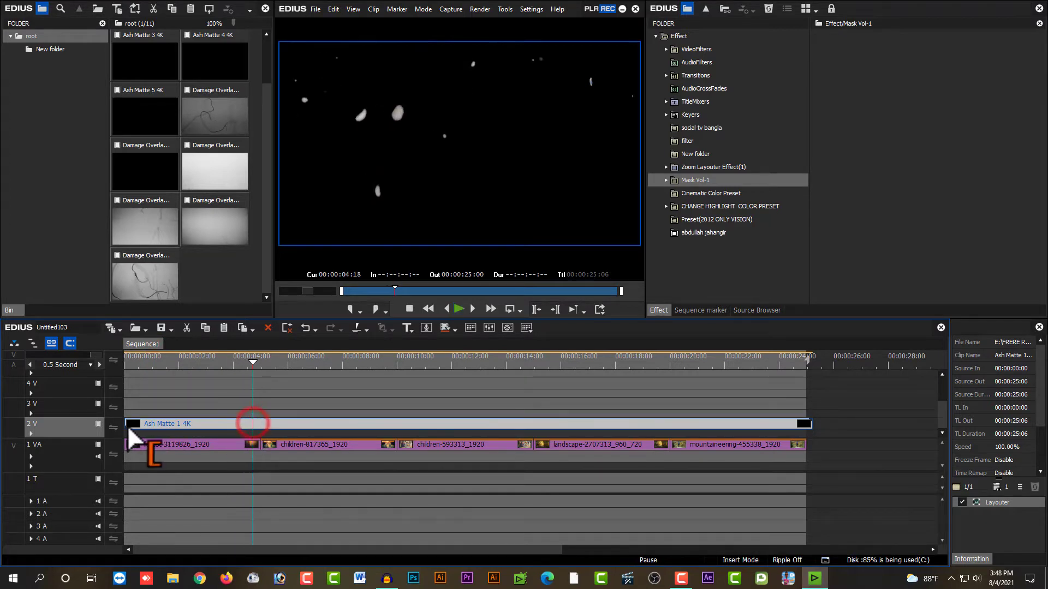
drag(127, 425, 253, 436)
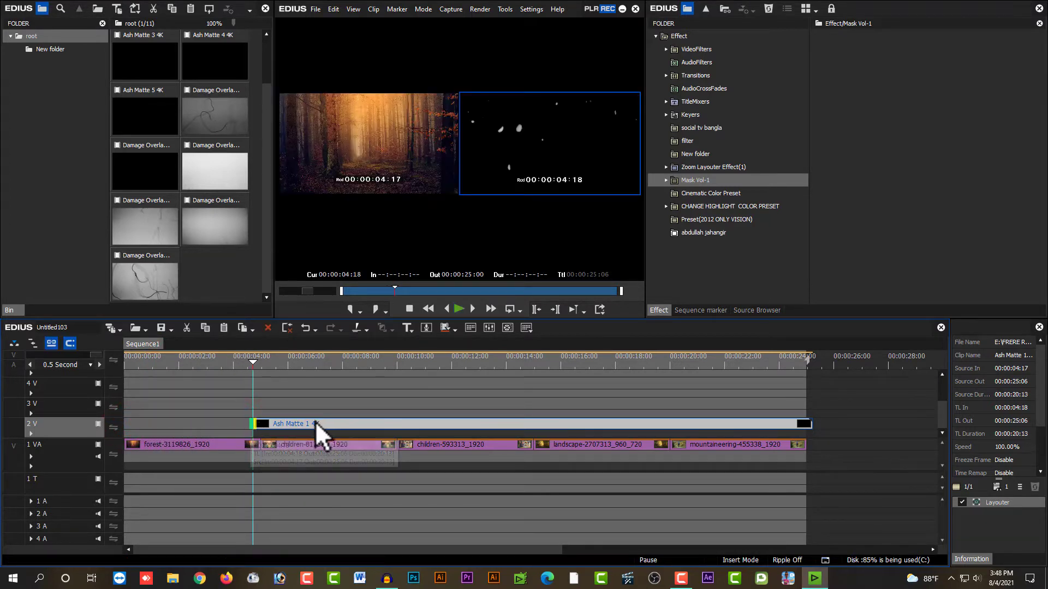
drag(315, 421, 176, 423)
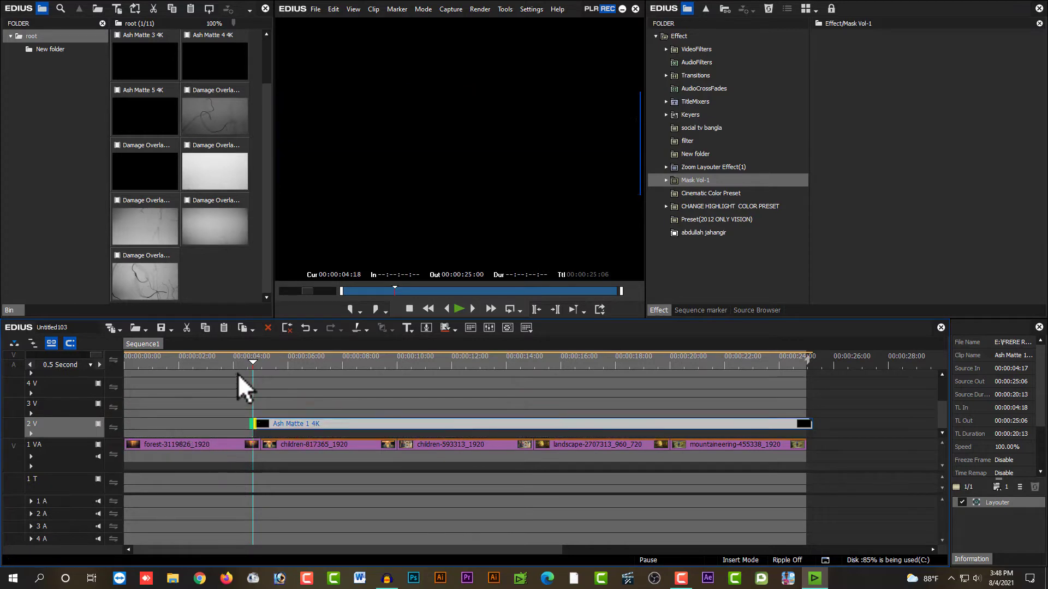
Step: Cut the Ash Matte 1 4K clip at 00:00:05:00, where the forest clip ends, and delete the remainder
drag(257, 361, 264, 367)
key(c)
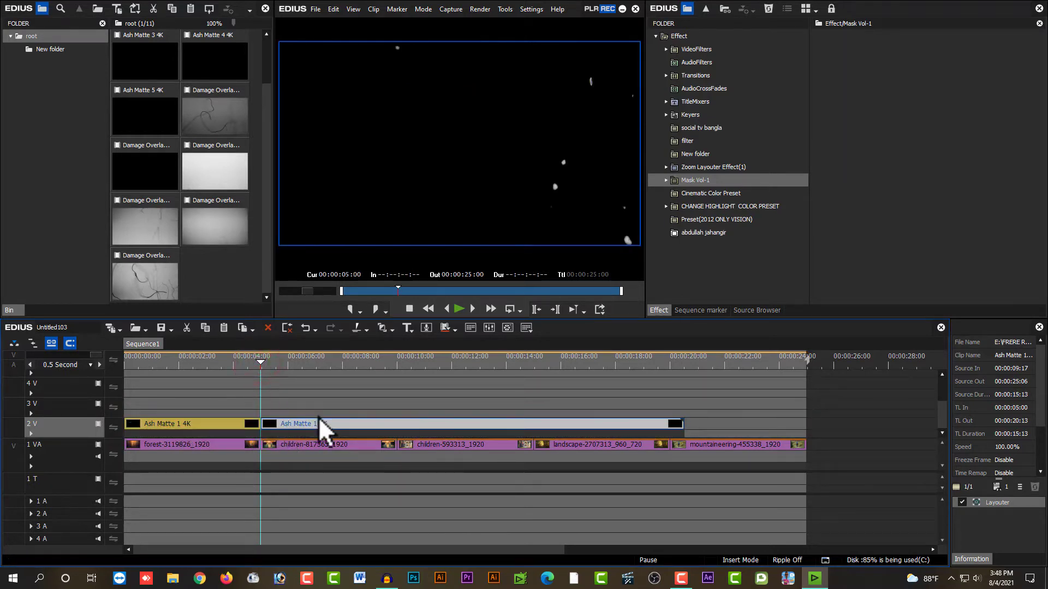
key(Delete)
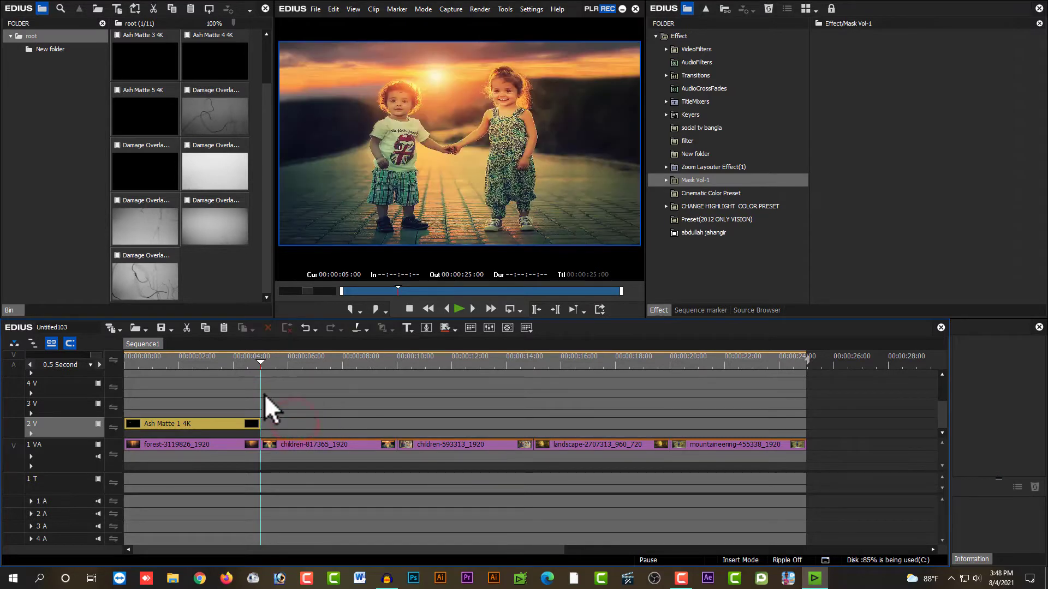
Step: Apply the Screen blend keyer to the Ash Matte 1 4K clip on track 2V
click(202, 361)
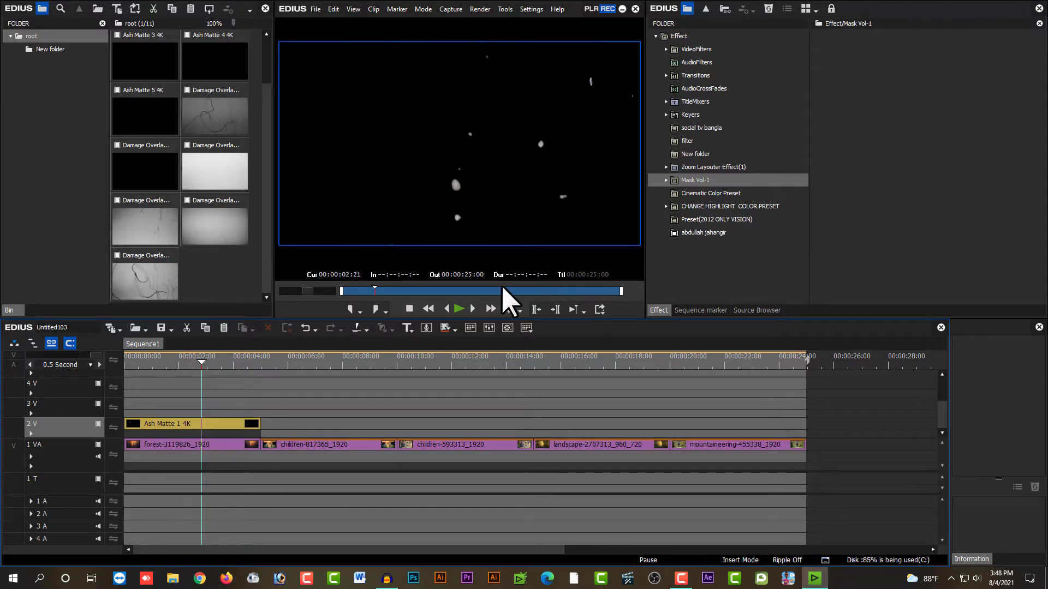
click(223, 427)
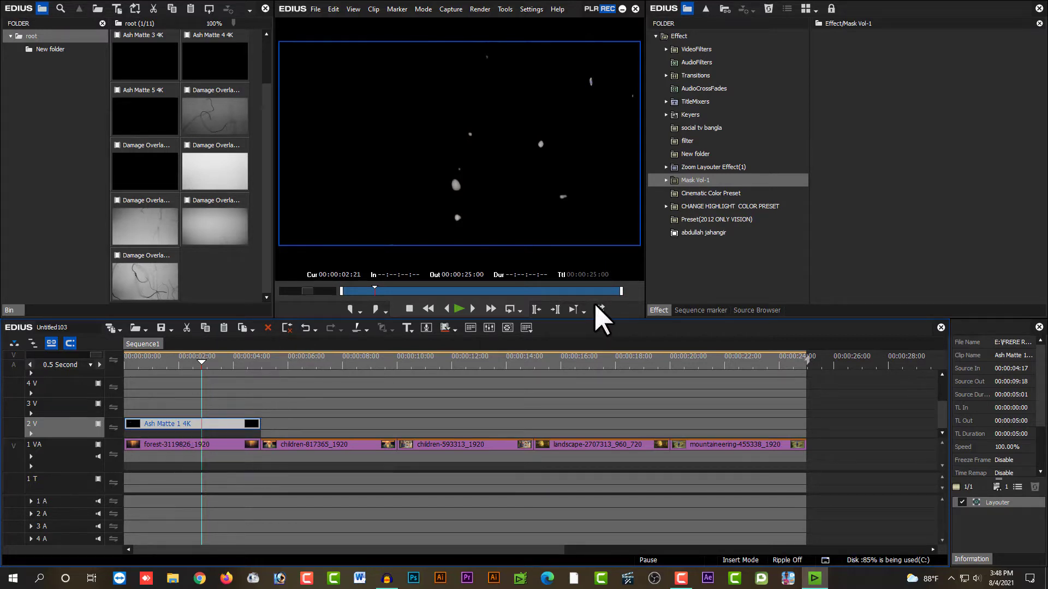
click(693, 115)
double_click(691, 115)
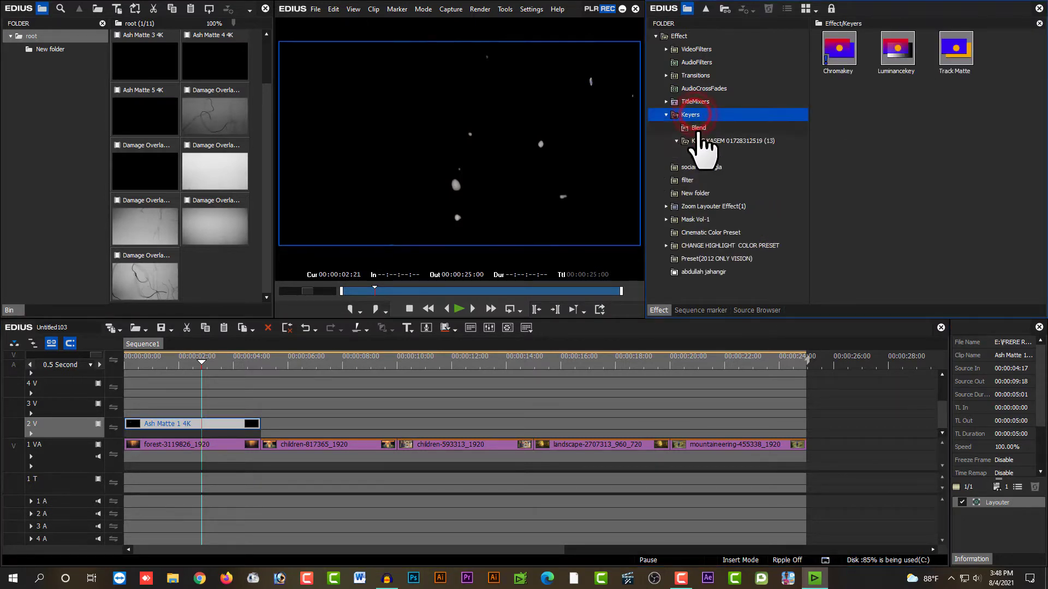
click(697, 128)
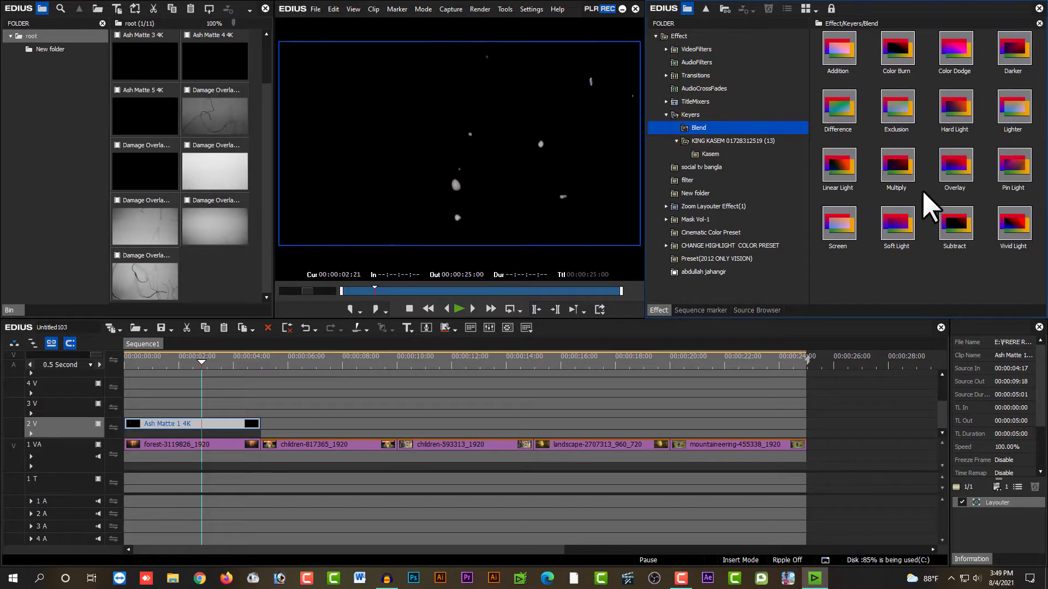
click(149, 112)
click(141, 185)
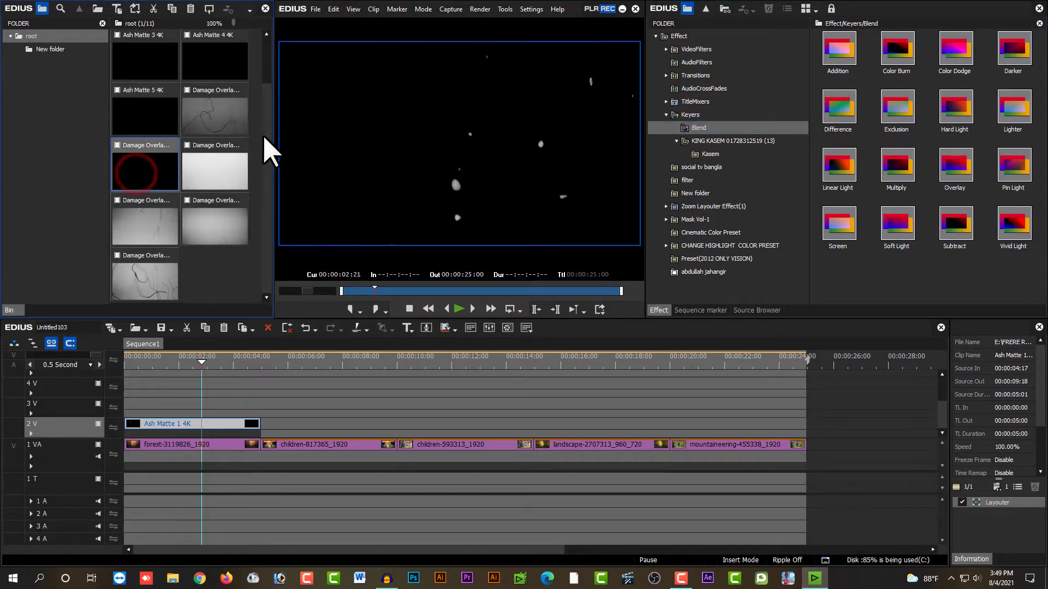
drag(262, 129, 161, 101)
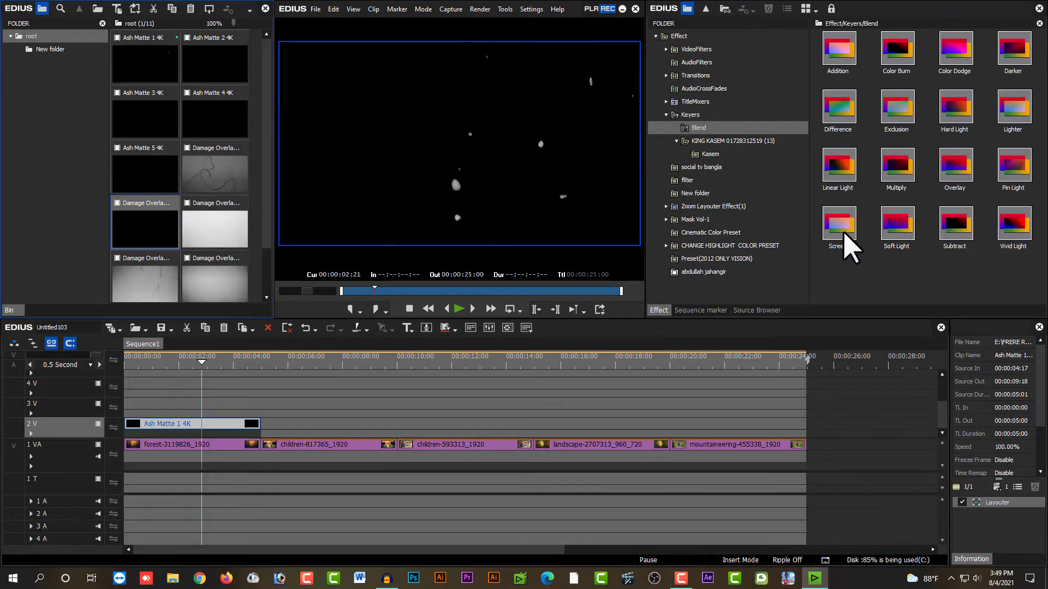
mouse_move(841, 223)
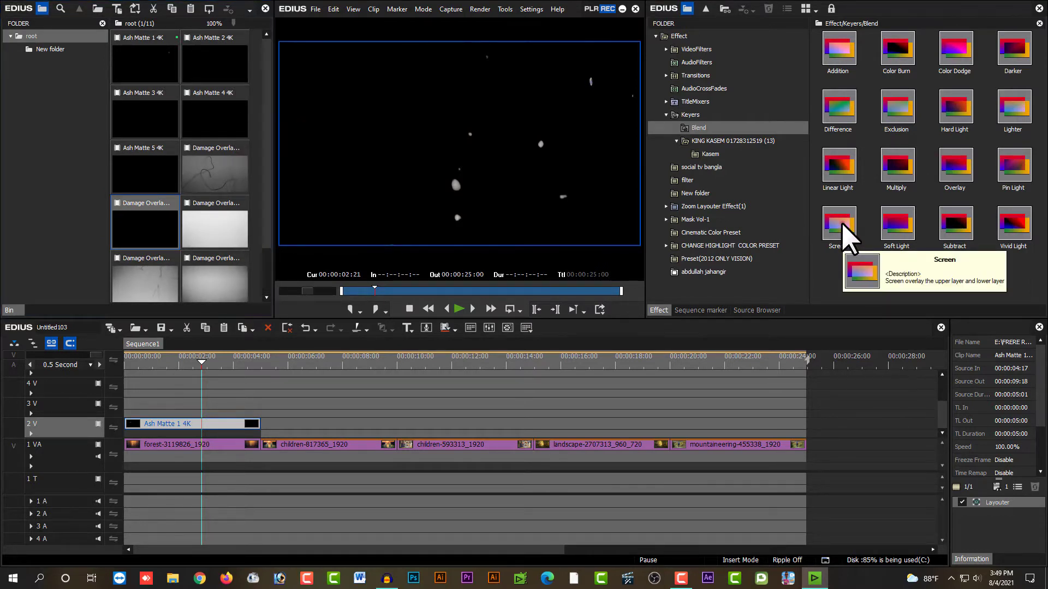
drag(840, 222, 225, 435)
Step: Play the forest section of the timeline to check the blended ash overlay
click(137, 358)
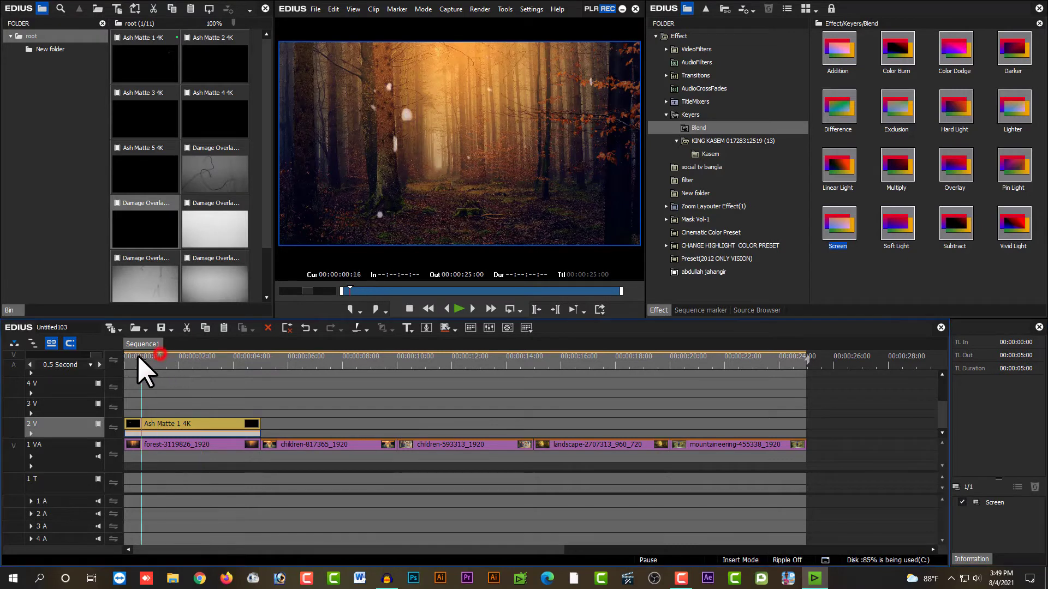
key(space)
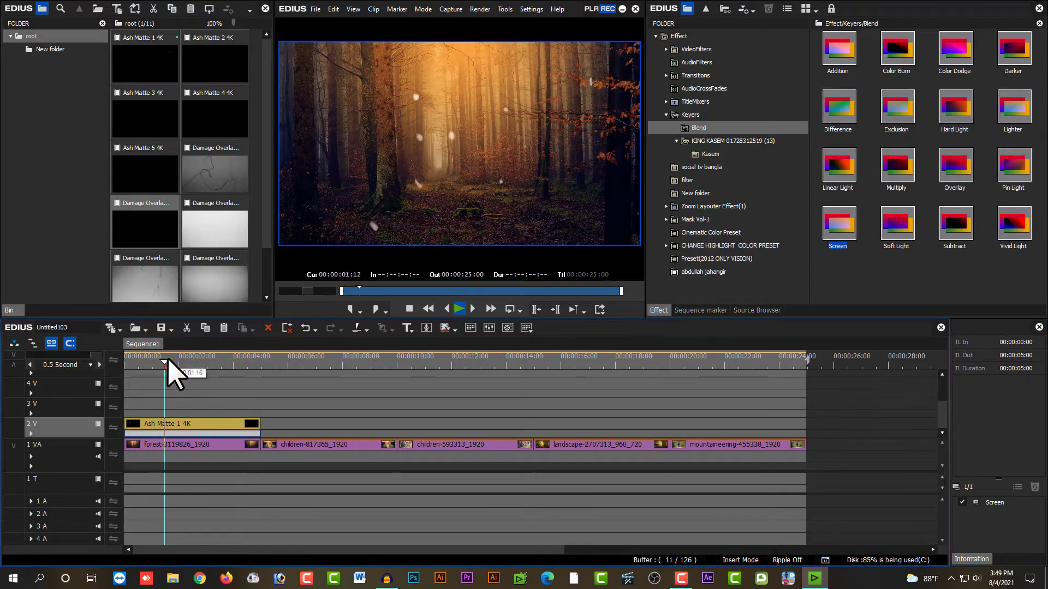
key(space)
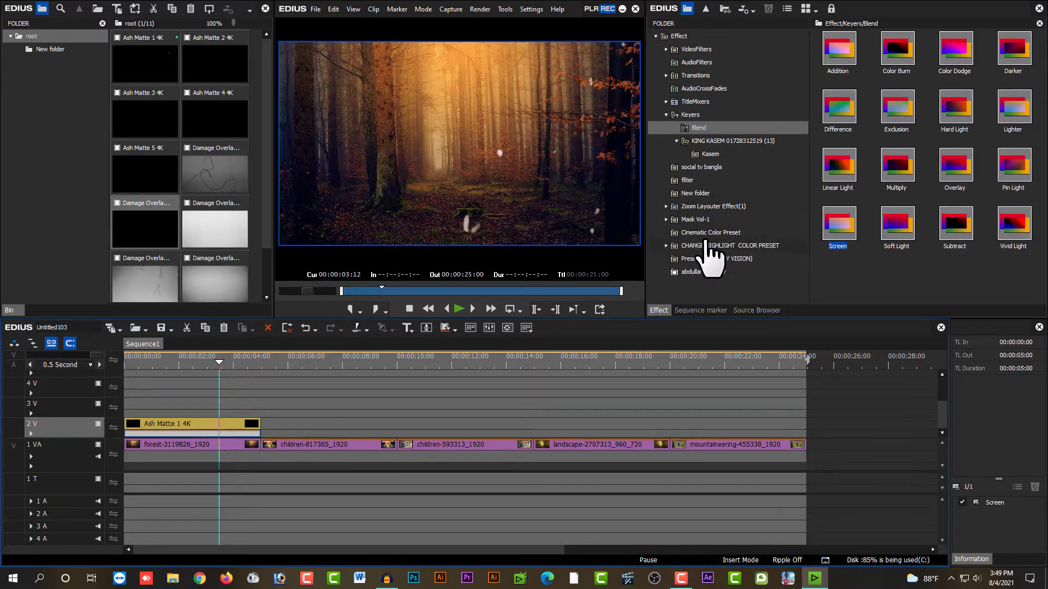
Step: Apply the PE Color 21 cinematic color preset to the forest clip on track 1 VA and preview it from the timeline's start
click(729, 234)
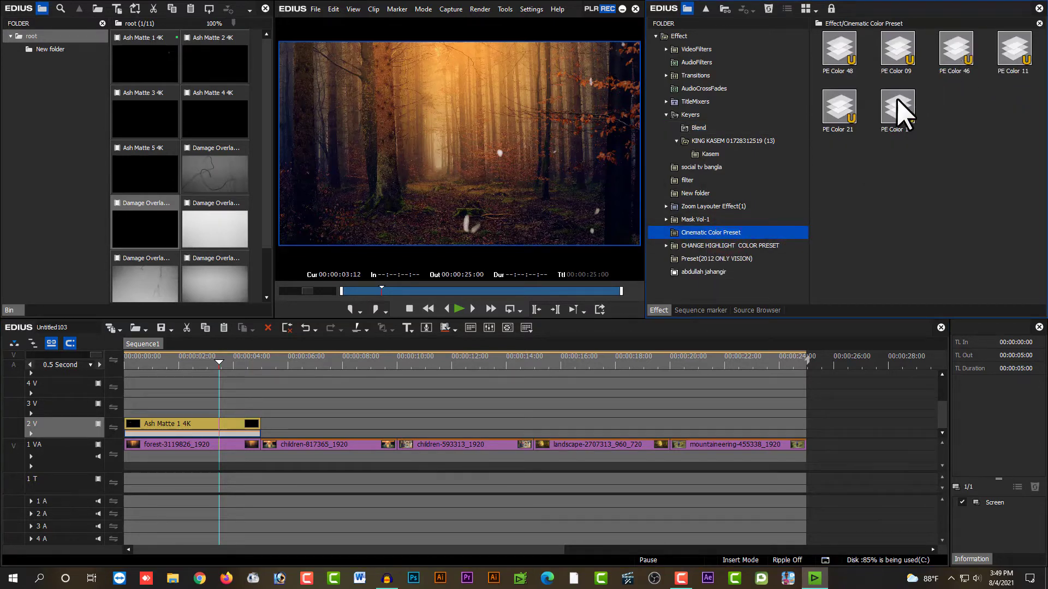
drag(840, 109, 182, 449)
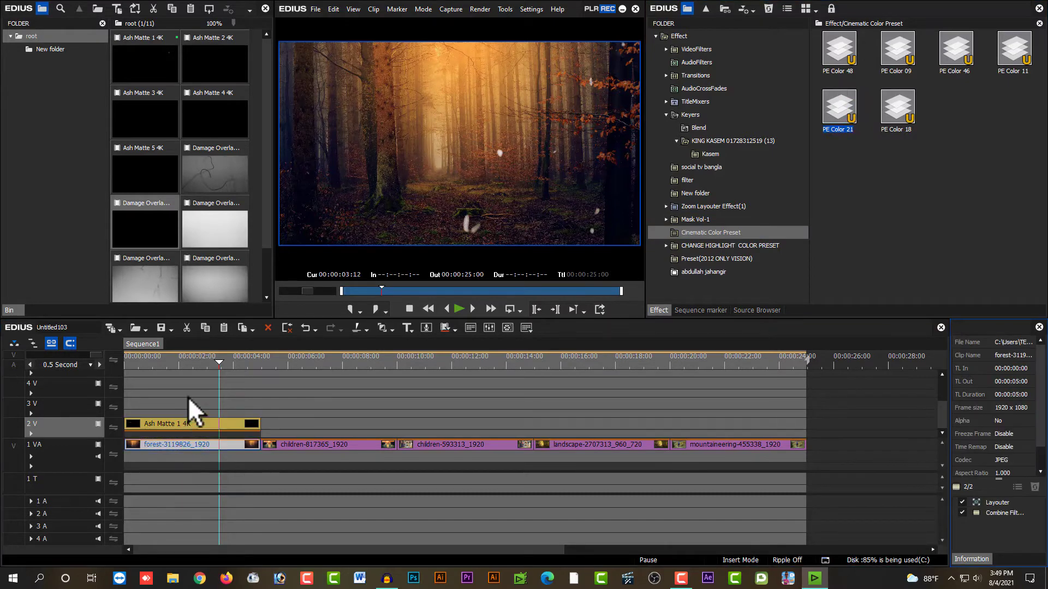
drag(184, 360, 126, 369)
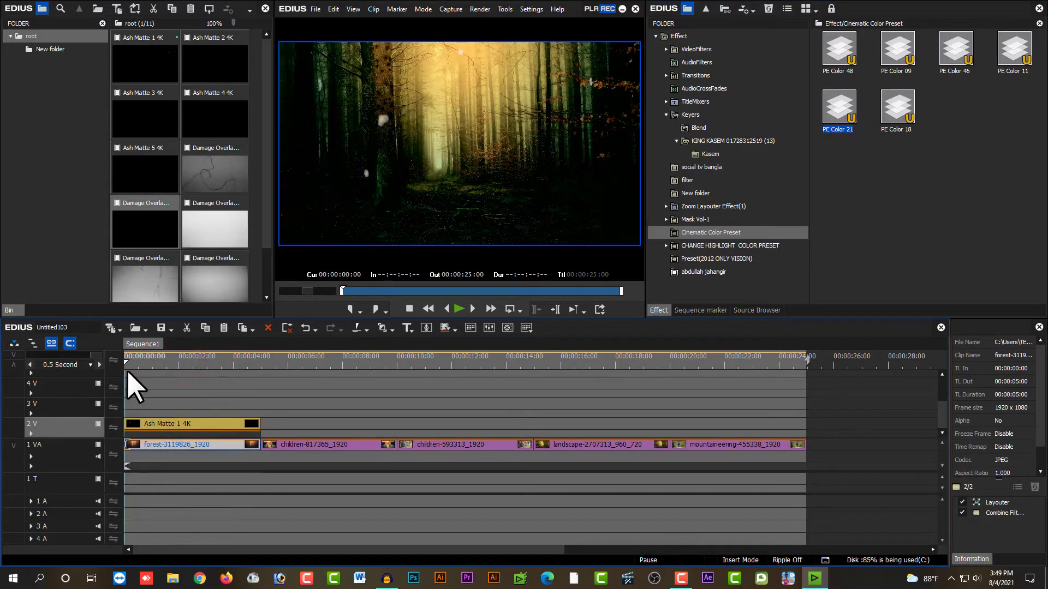
key(space)
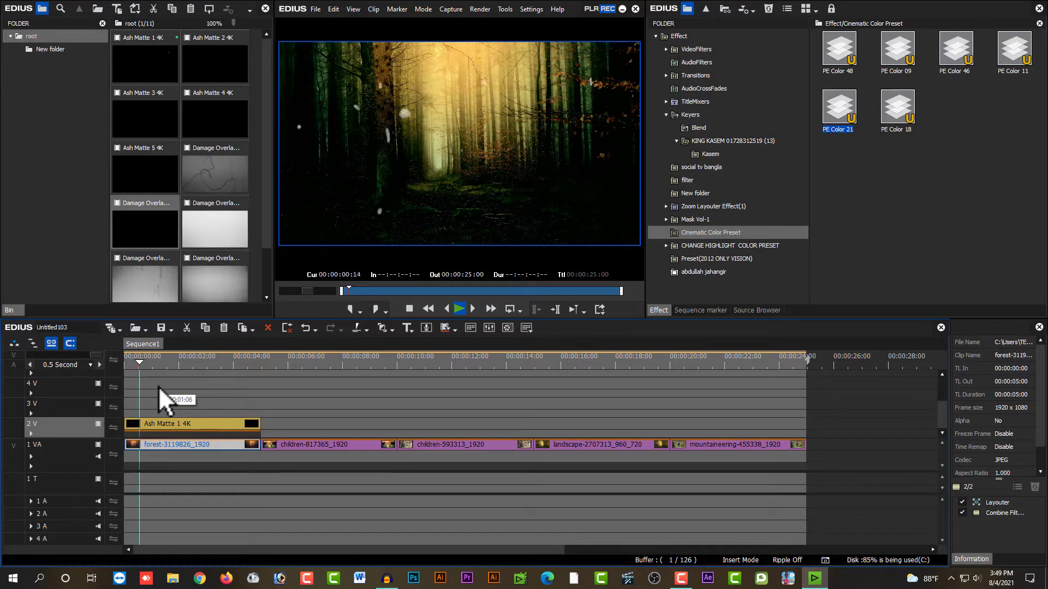
click(198, 404)
click(192, 445)
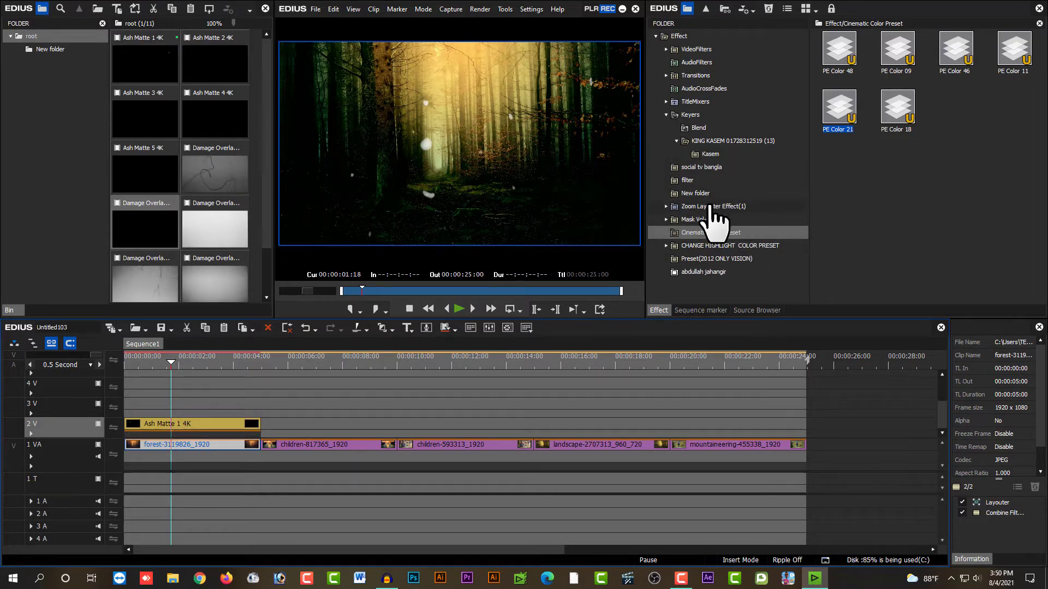
Step: Apply the center zoom-in Layouter preset to the forest clip on track 1 VA
click(666, 206)
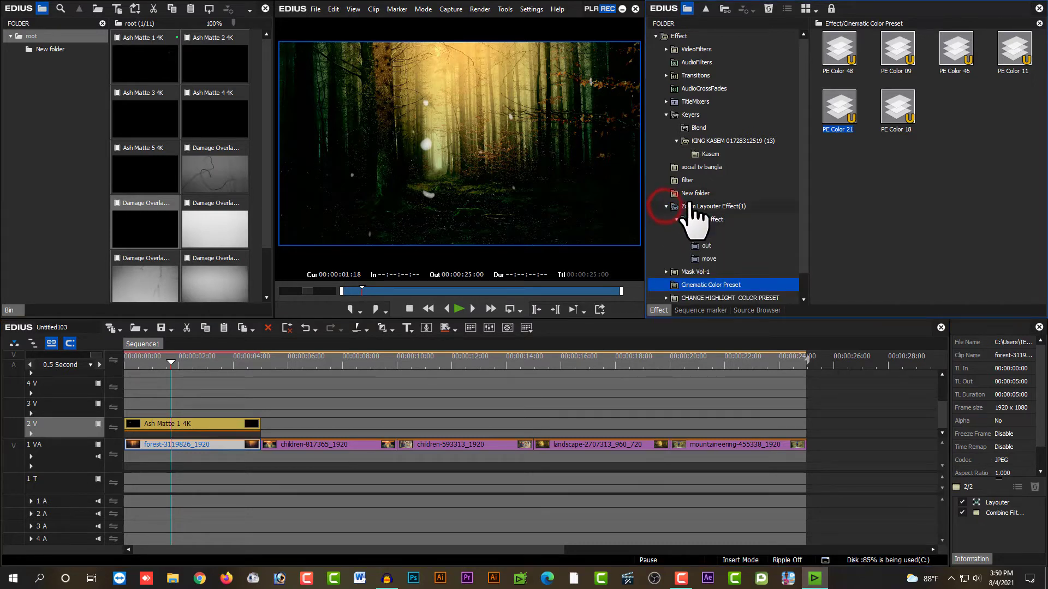
click(701, 233)
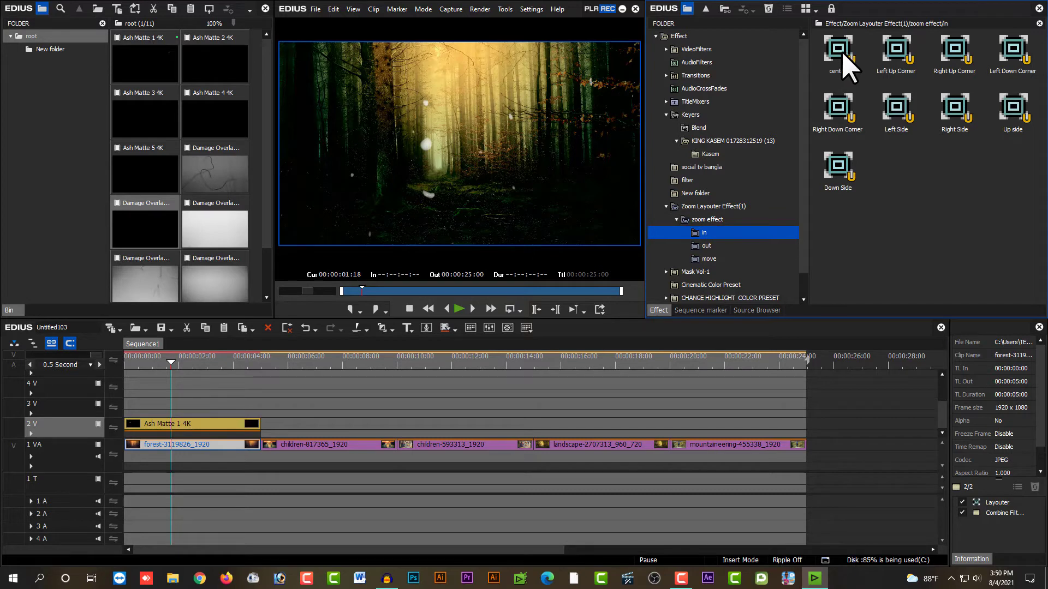
drag(843, 60, 182, 448)
Step: Play the forest section from the timeline's start and view it in full screen to check the zoom-in with the ash overlay
key(Home)
key(space)
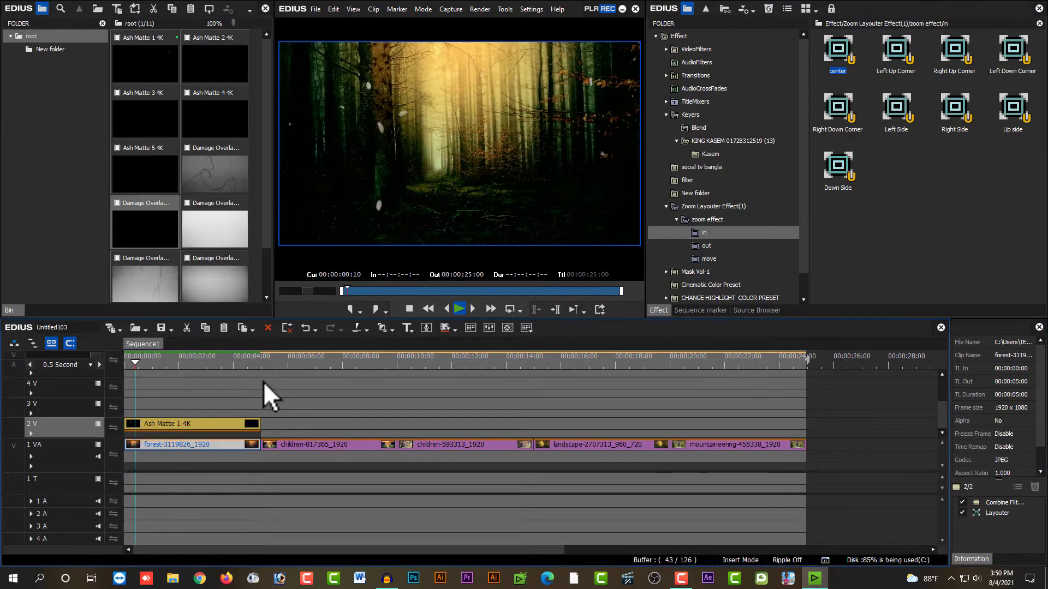
double_click(394, 192)
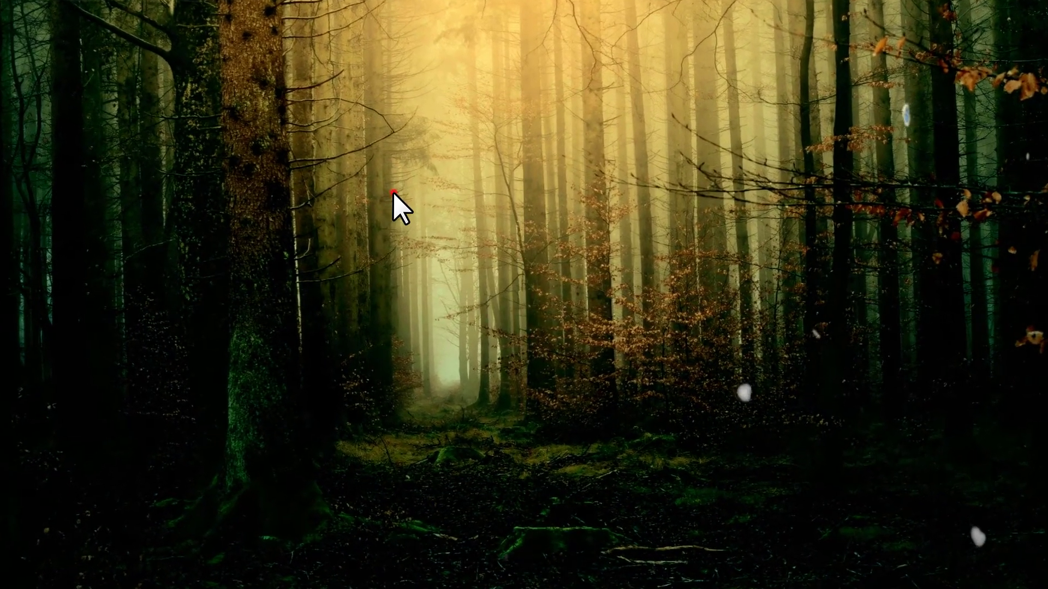
double_click(392, 192)
click(211, 362)
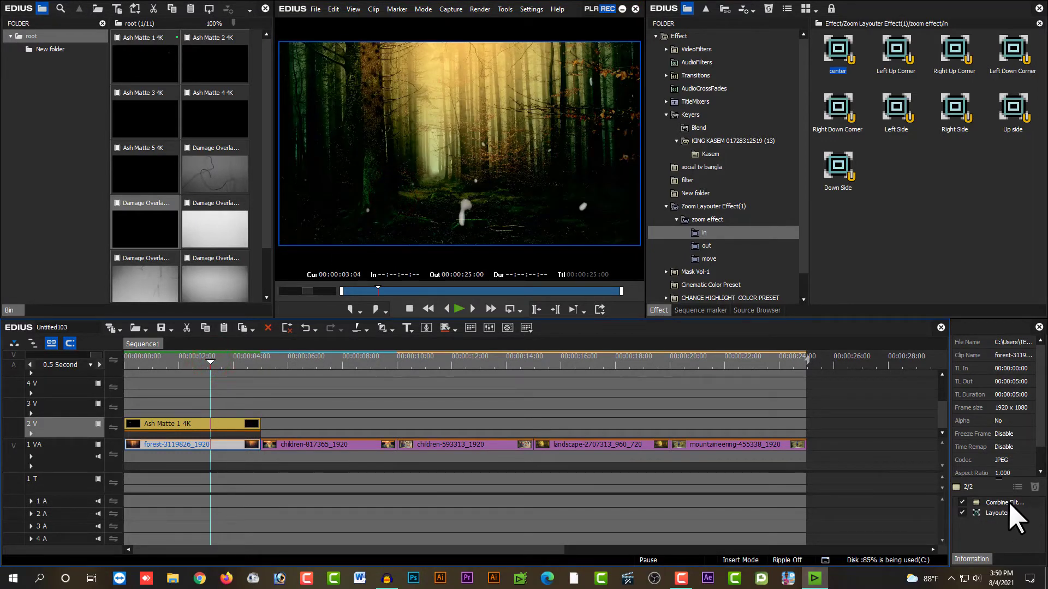
Step: In the forest clip's Combine Filters, set Color Balance to Chroma -128, Cyan-Red 6, Magenta-Green 7 and Yellow-Blue -1
click(191, 447)
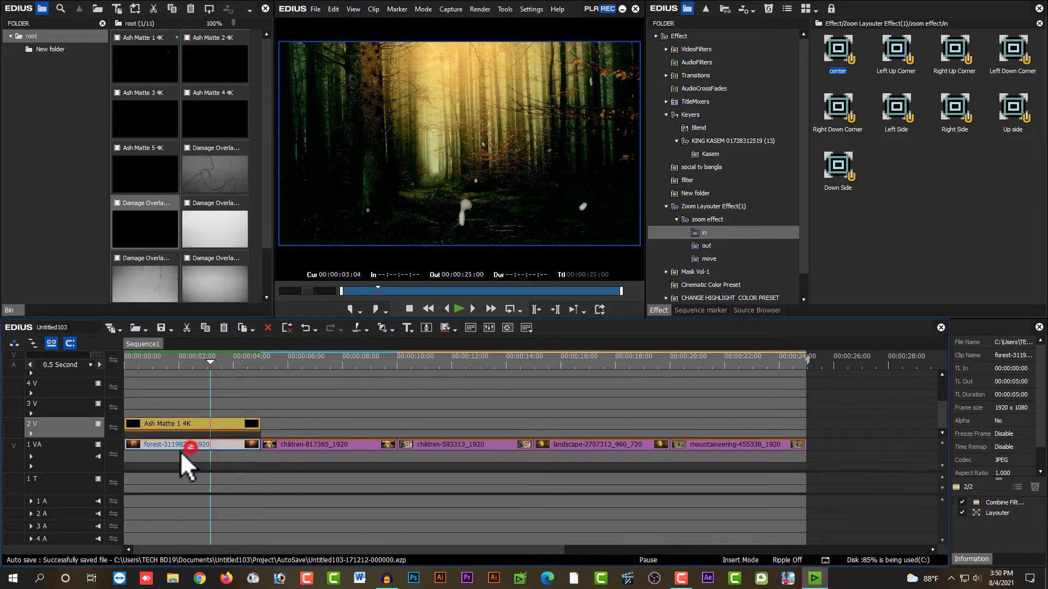
double_click(1004, 501)
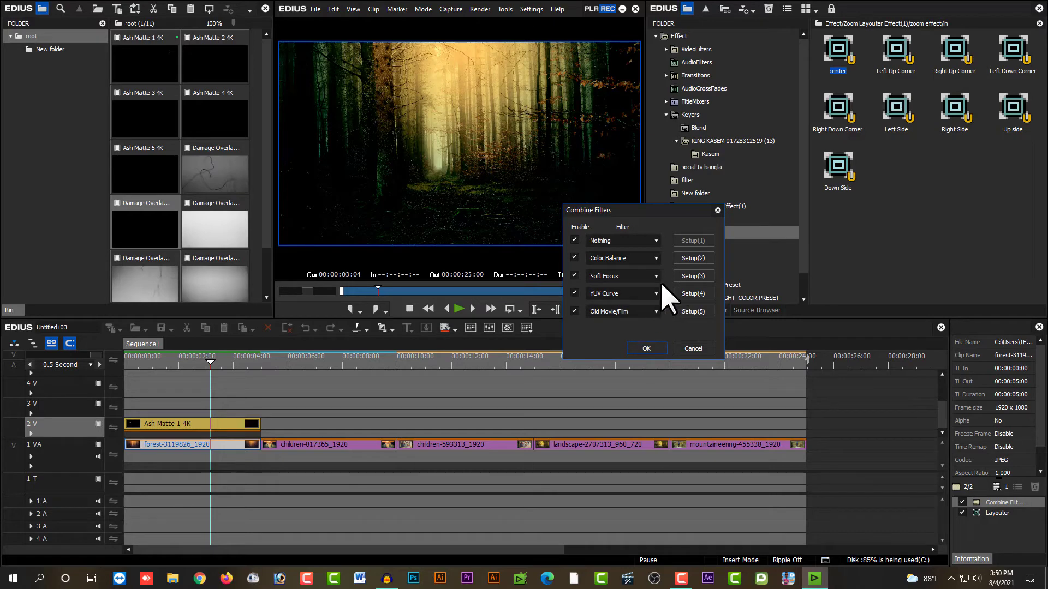
click(575, 258)
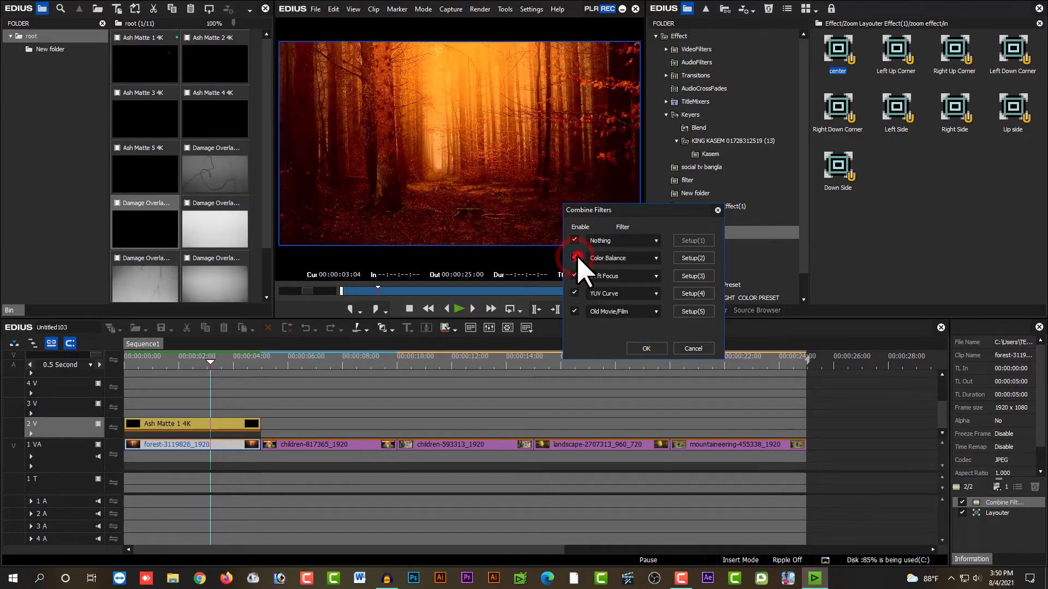
click(695, 256)
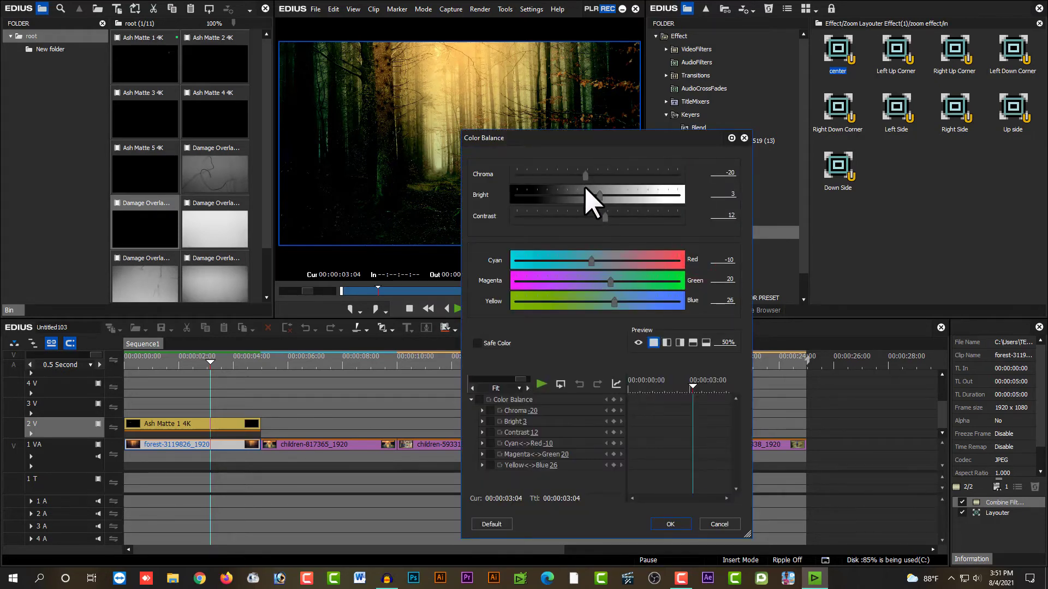
drag(583, 176, 506, 184)
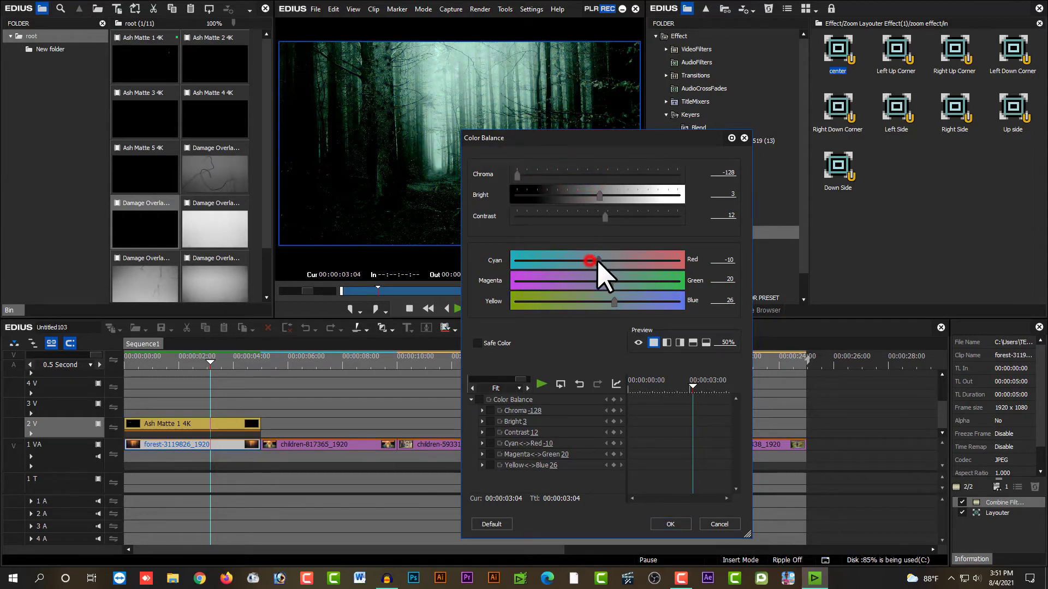
drag(606, 286, 599, 304)
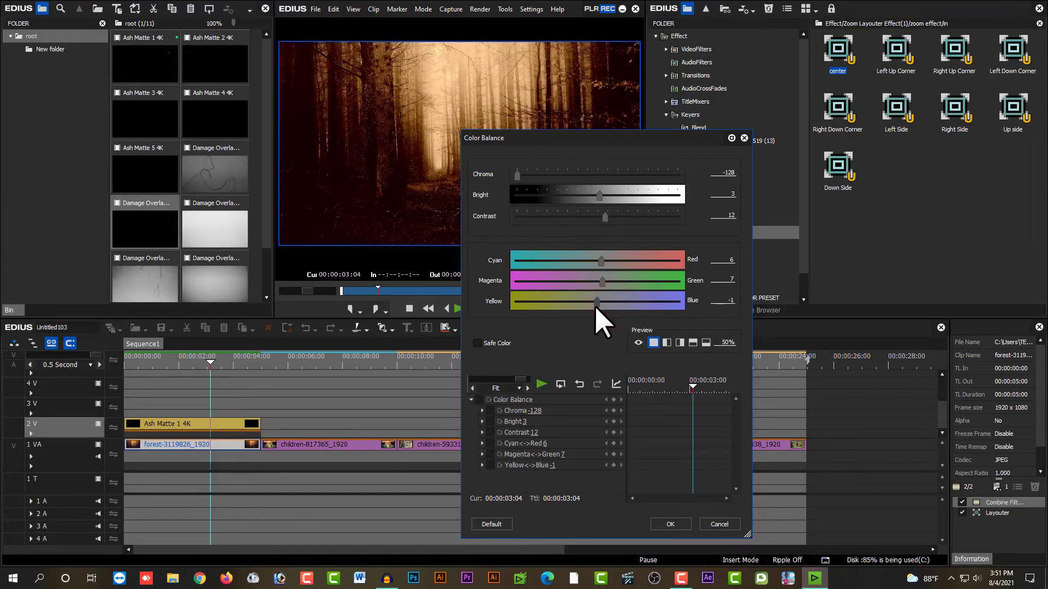
click(668, 524)
click(646, 349)
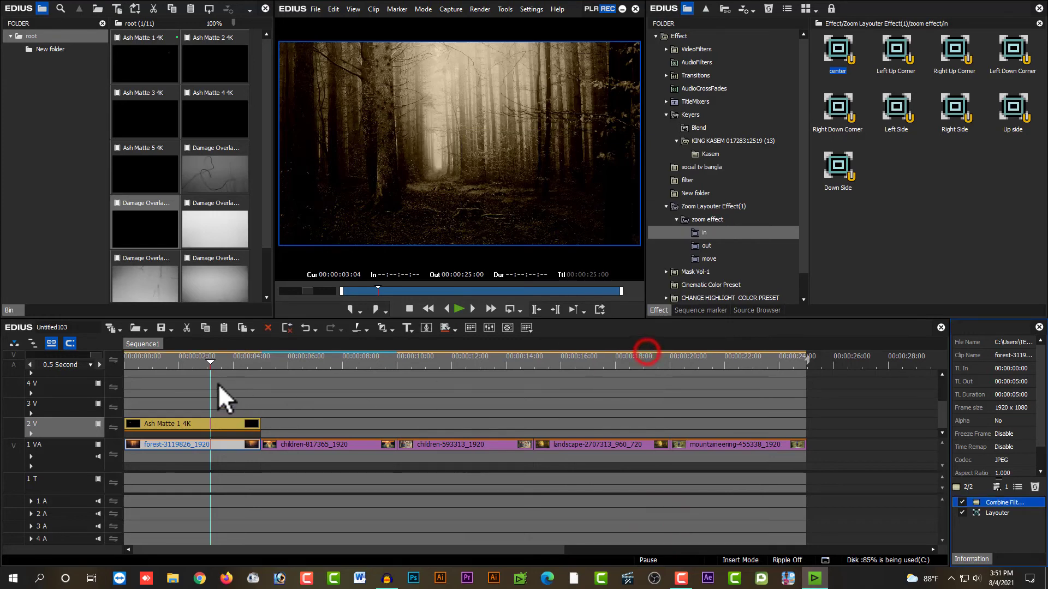
Step: Preview the recolored forest section in full screen from near its beginning
click(148, 364)
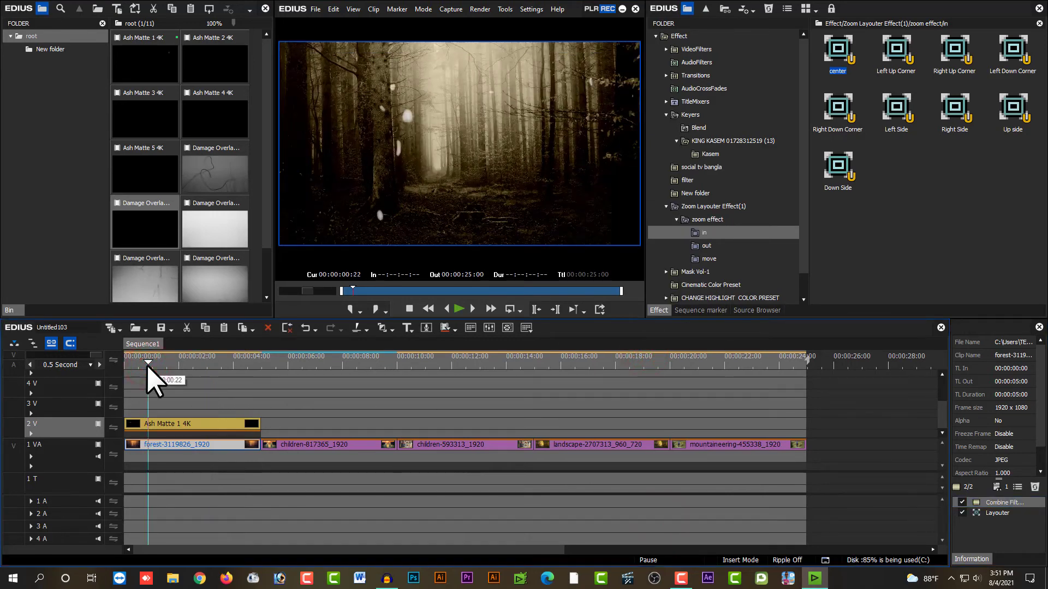
double_click(442, 192)
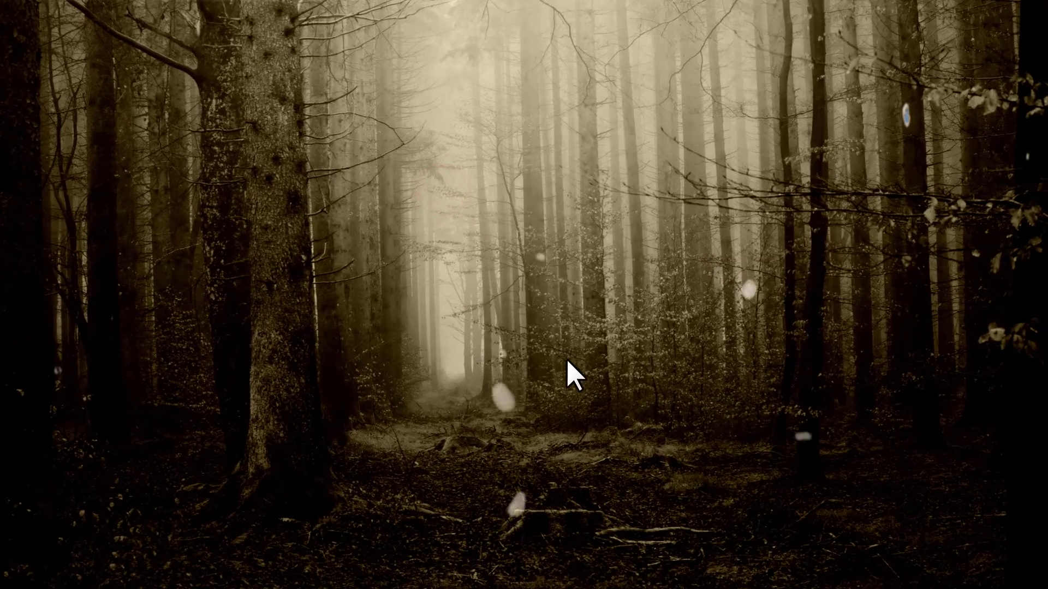
double_click(517, 329)
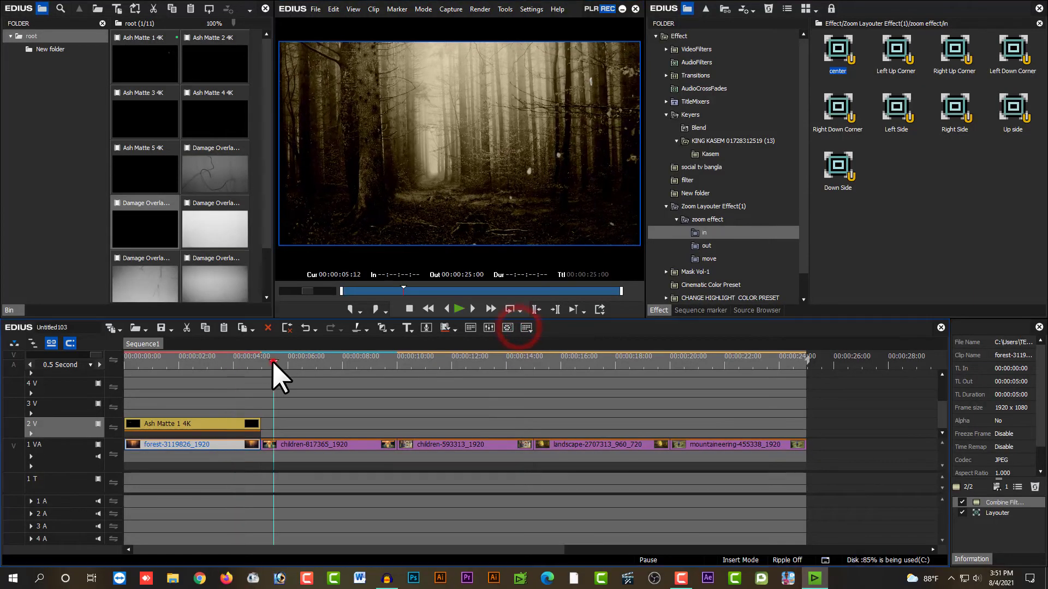
Step: Place the Damage Overlay Matte (5) clip on track 2V at 00:00:05:00, above the children-817365_1920 clip
click(273, 361)
click(309, 358)
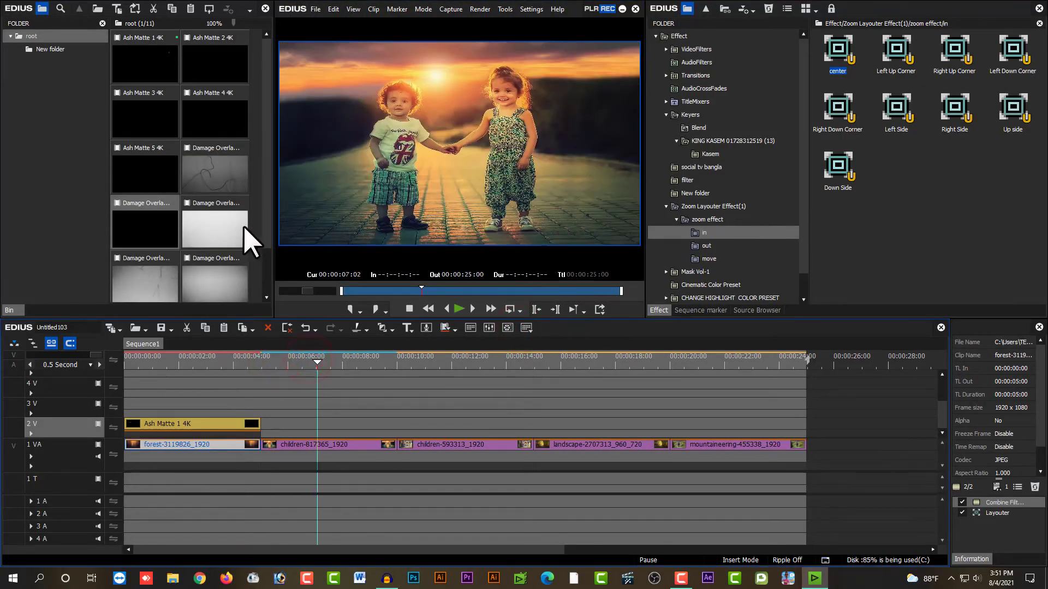
click(265, 243)
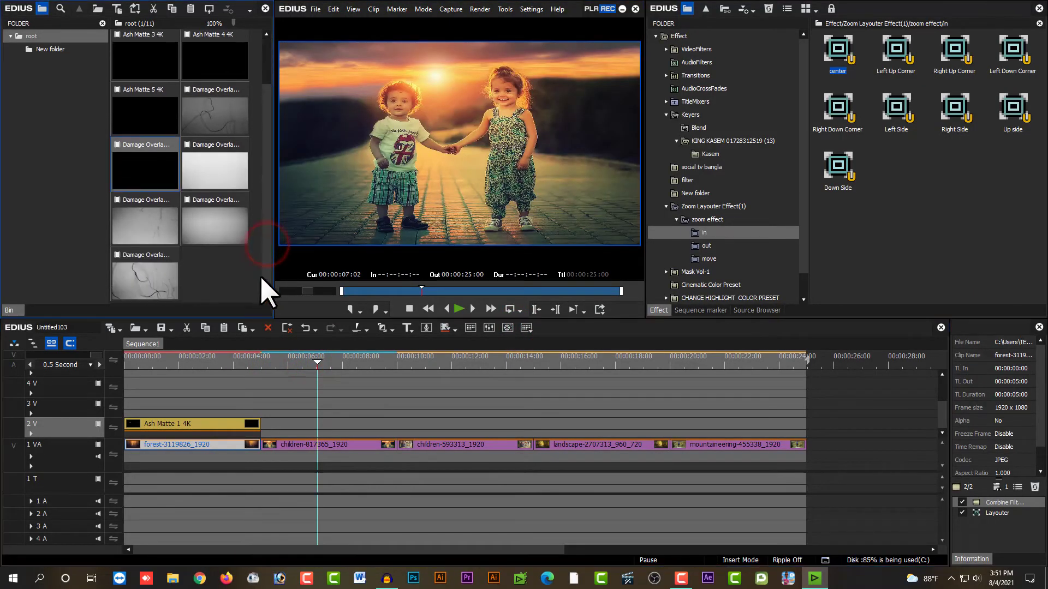
drag(218, 224, 263, 427)
click(290, 444)
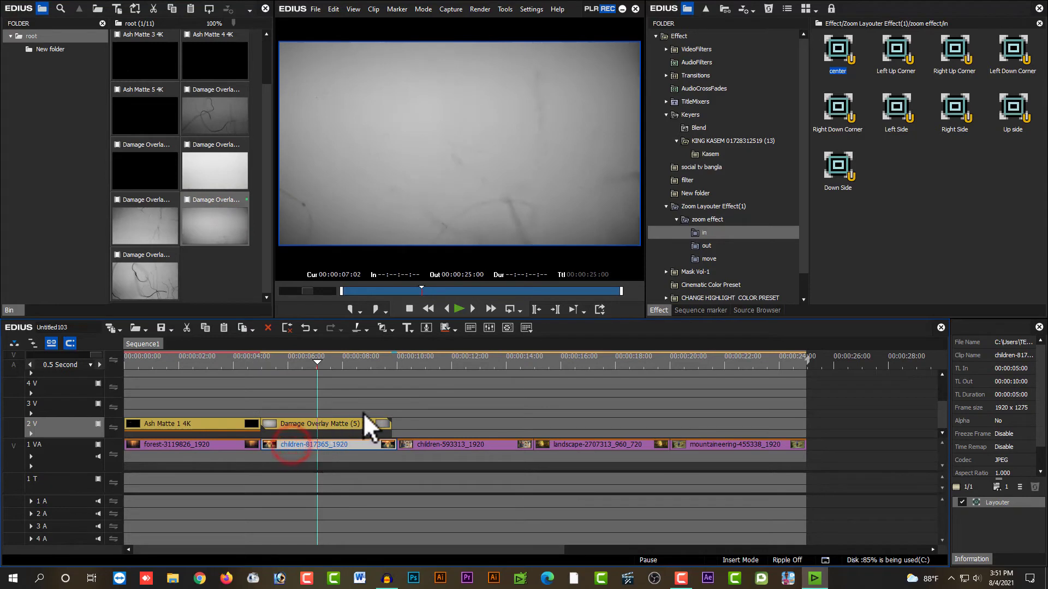
click(333, 360)
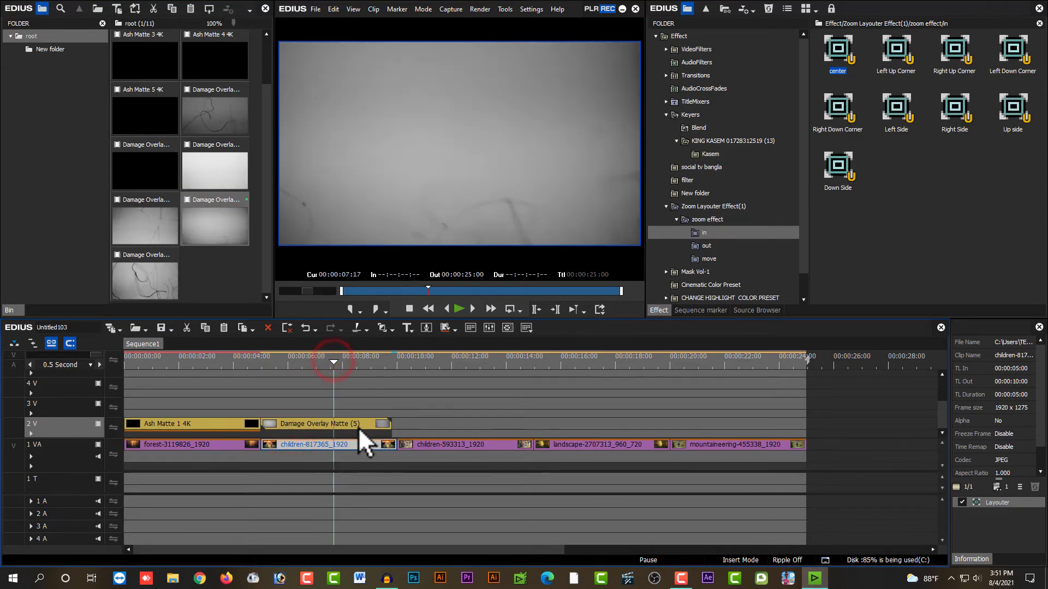
Step: Apply the Overlay blend keyer to the Damage Overlay Matte (5) clip on track 2V and play the blended section
click(333, 424)
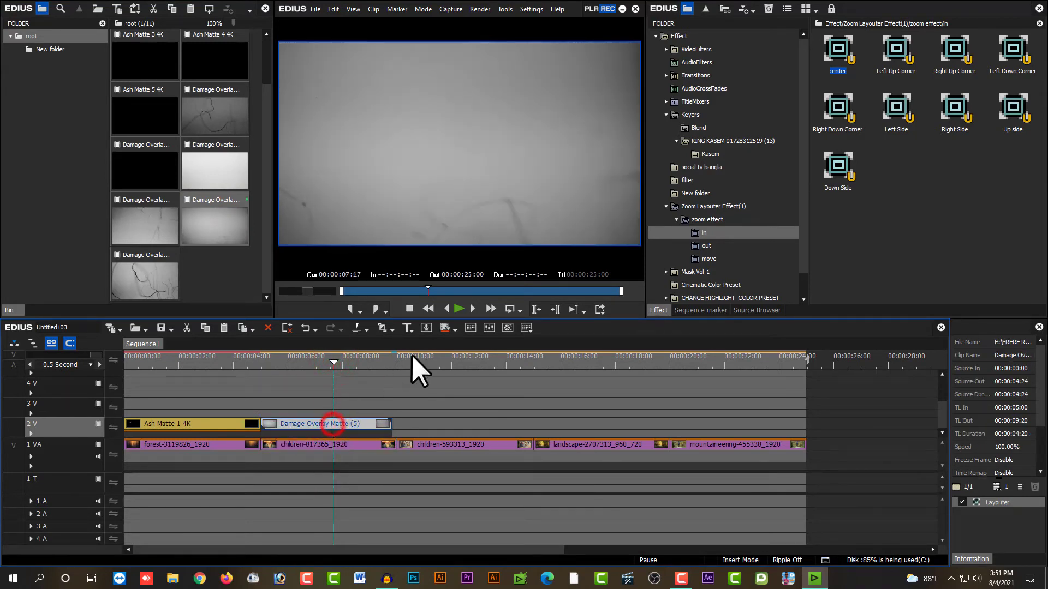
click(327, 445)
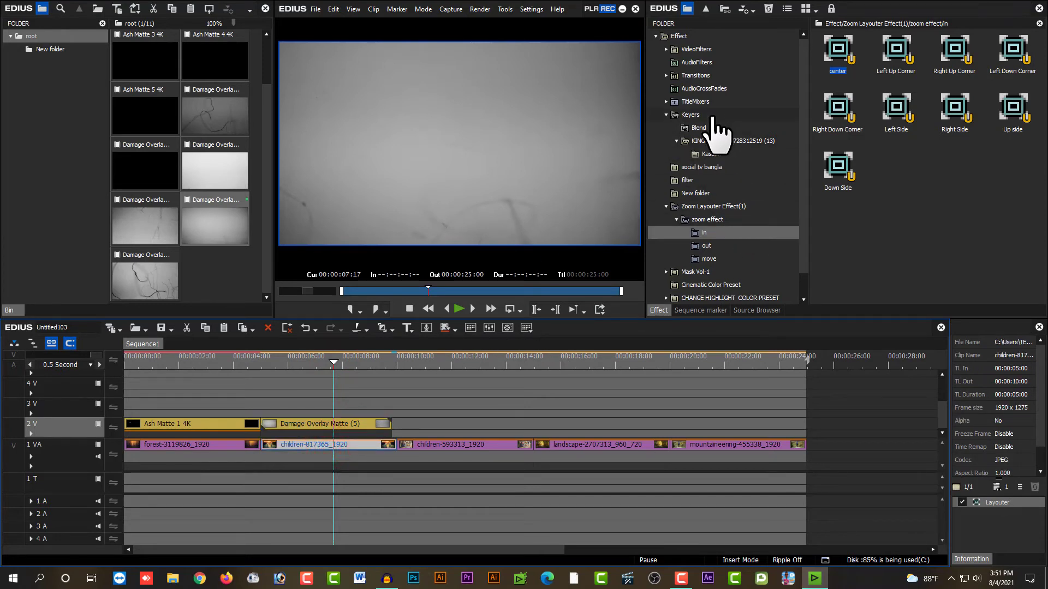
click(694, 115)
click(706, 128)
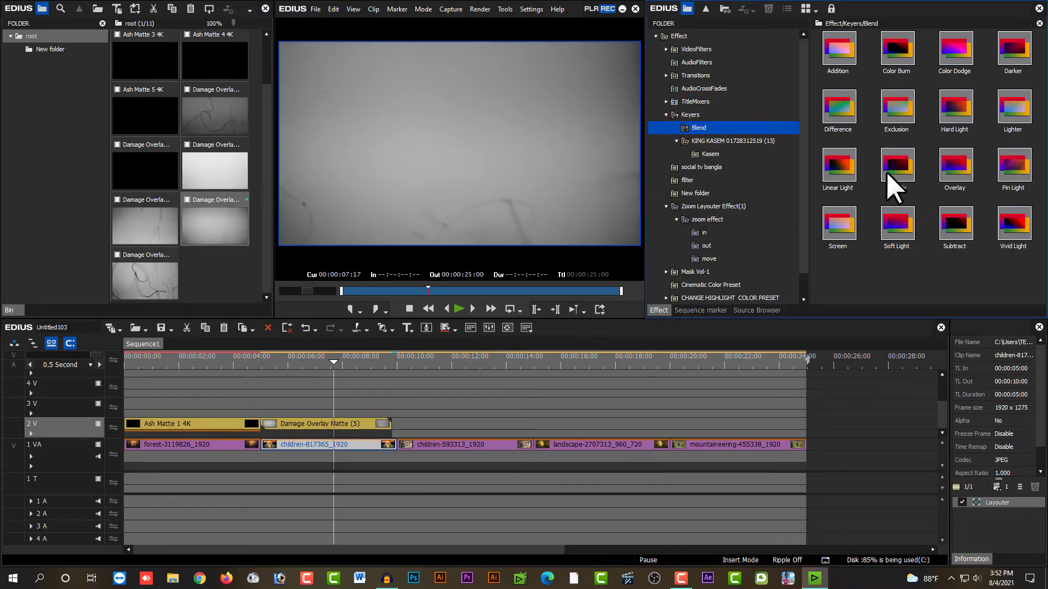
click(954, 168)
drag(953, 168, 290, 435)
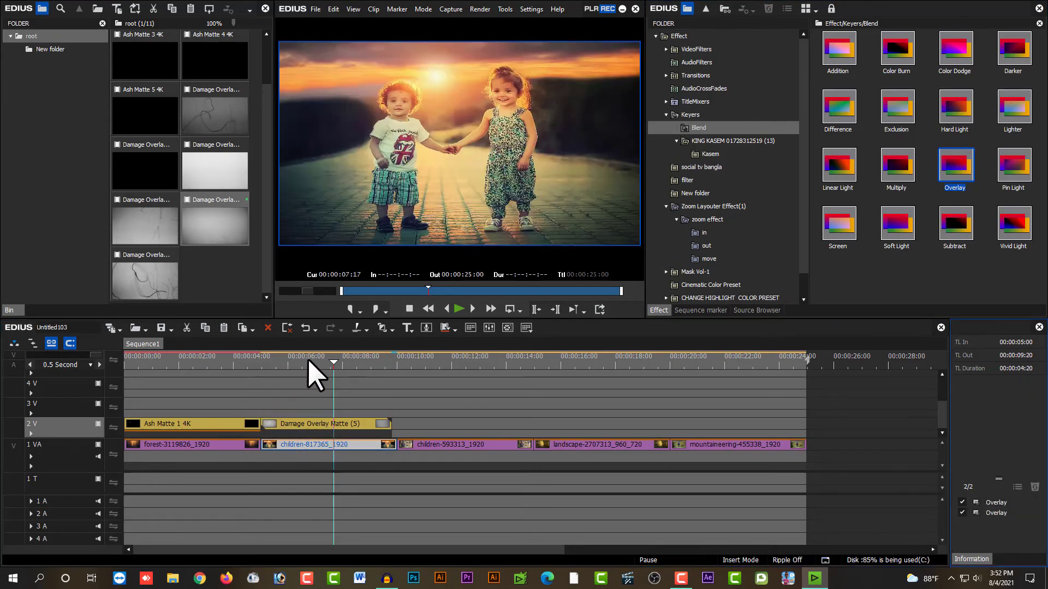
click(270, 355)
key(space)
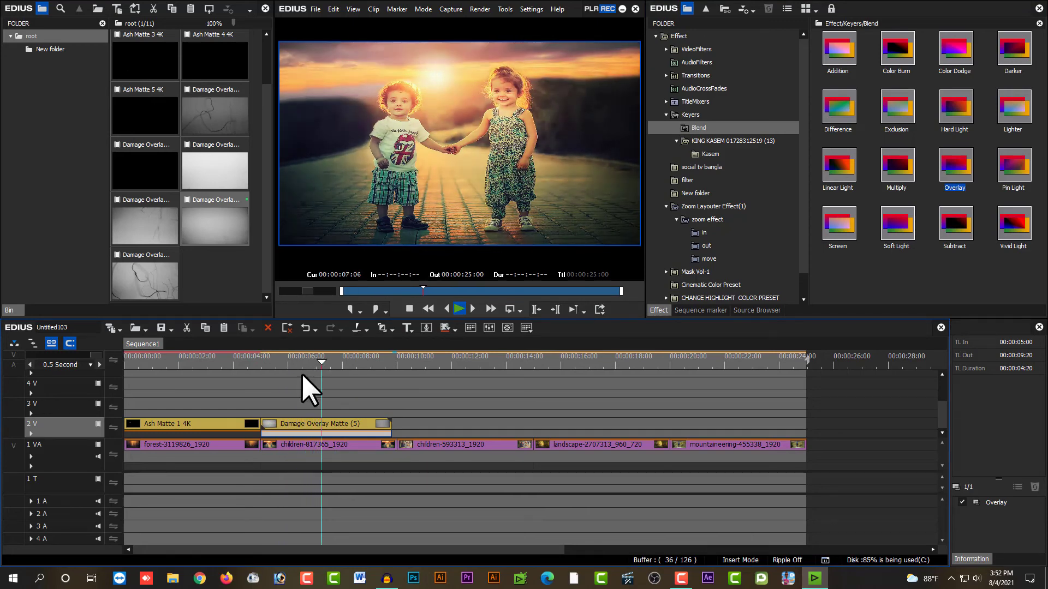
key(space)
Step: Apply the PE Color 11 cinematic color preset to the children-817365_1920 clip on track 1 VA
click(310, 447)
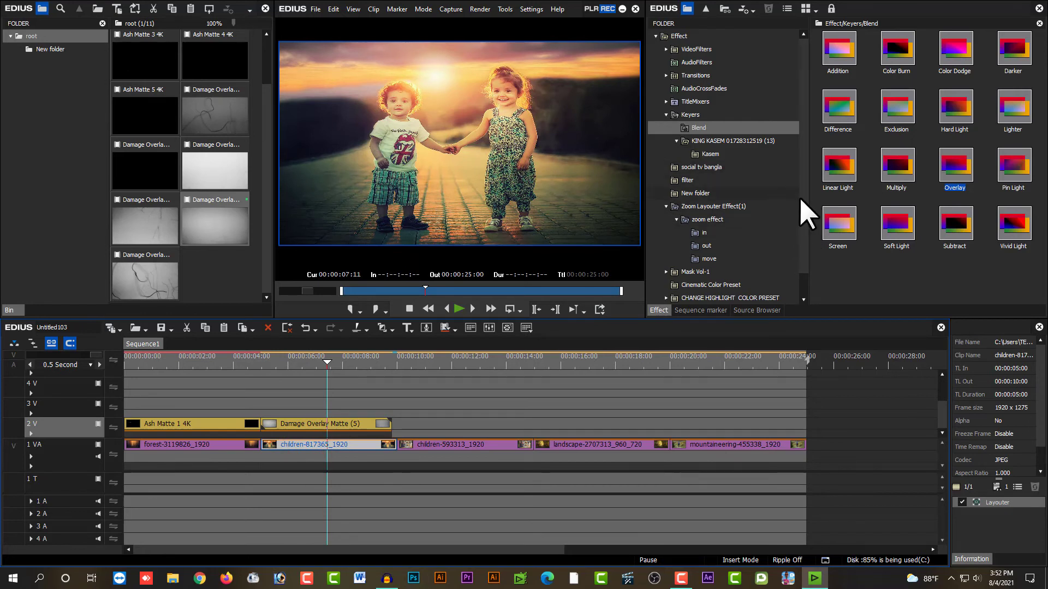
drag(800, 199, 800, 232)
click(718, 257)
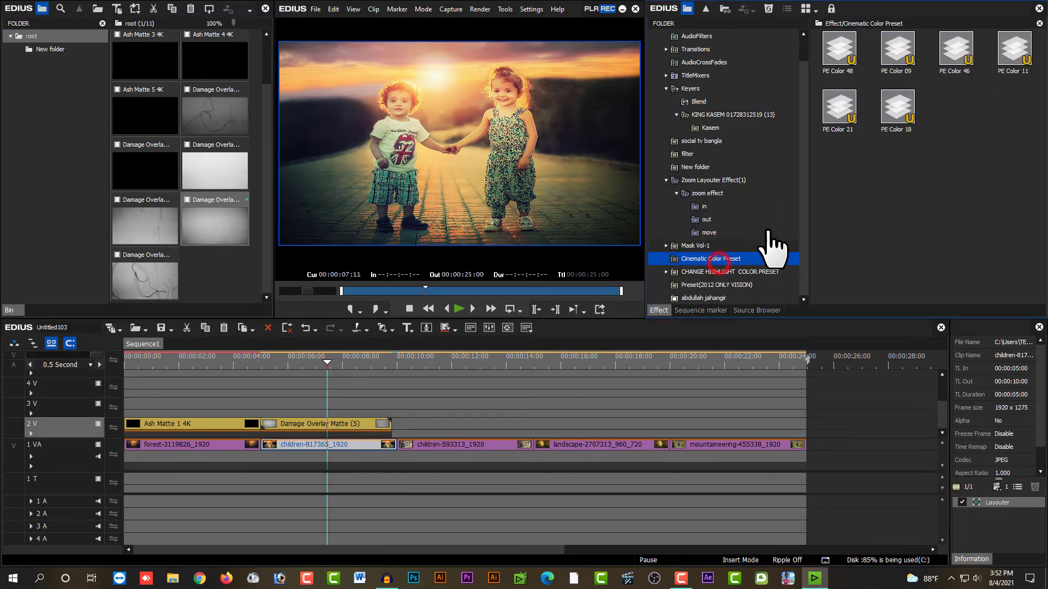
drag(1005, 69, 322, 446)
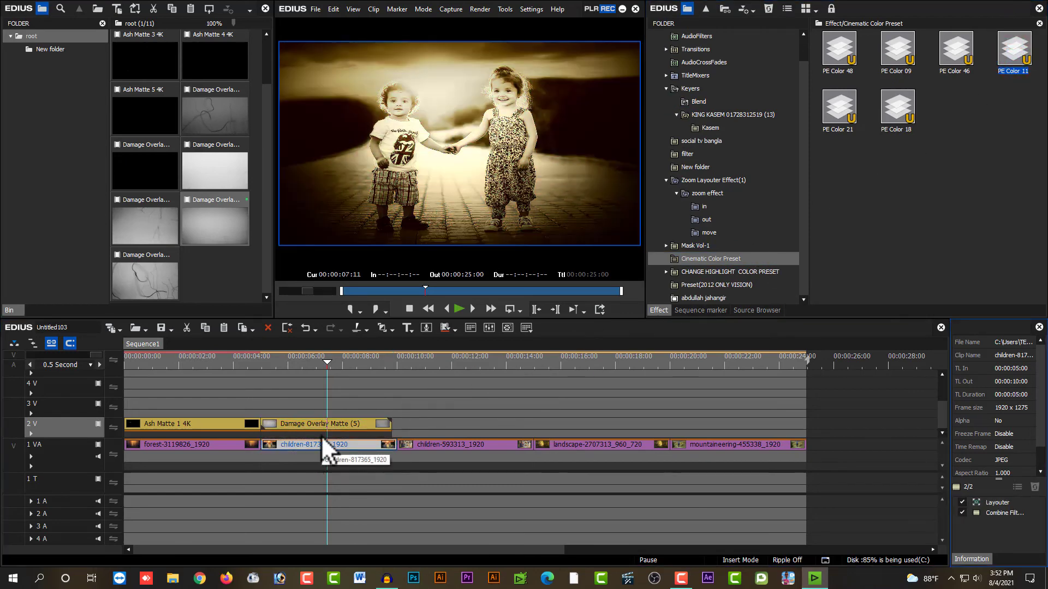
Step: Move the playhead to 00:00:05:00 and apply the Center zoom-out Layouter preset to the children-817365_1920 clip
click(264, 359)
click(306, 446)
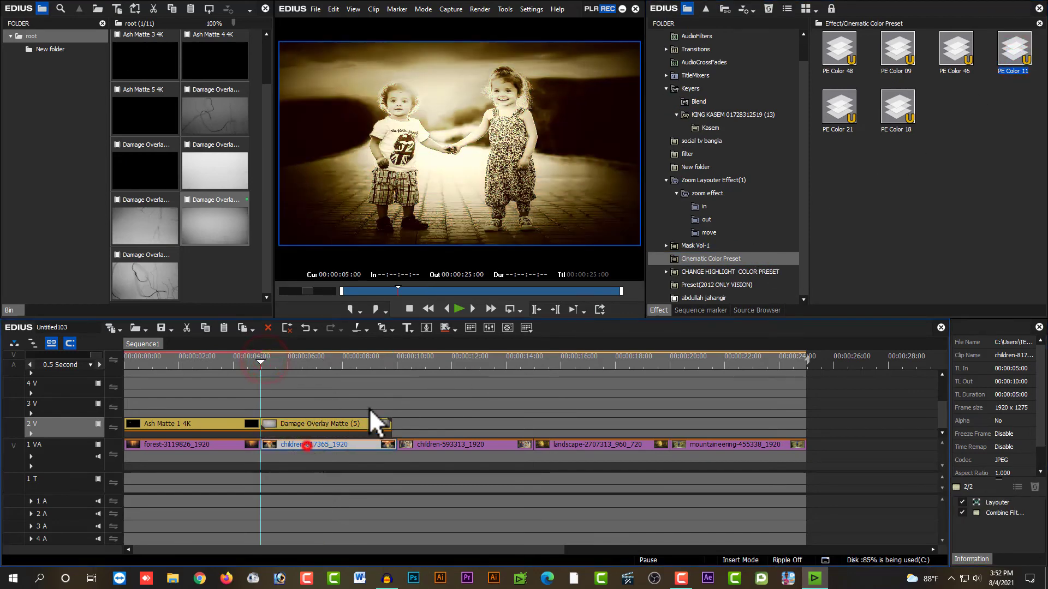
click(706, 219)
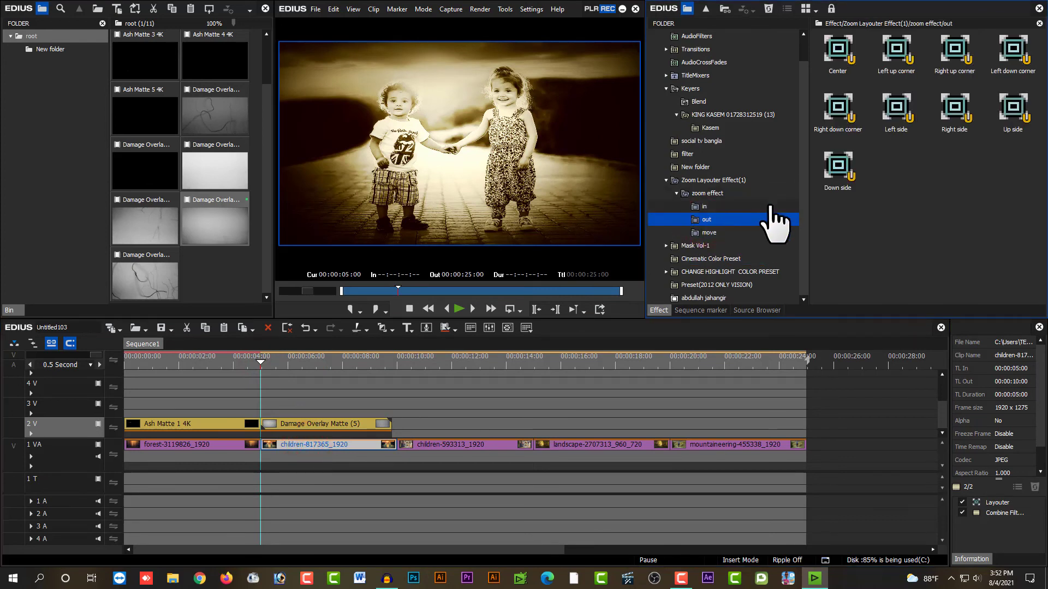
drag(837, 54, 323, 444)
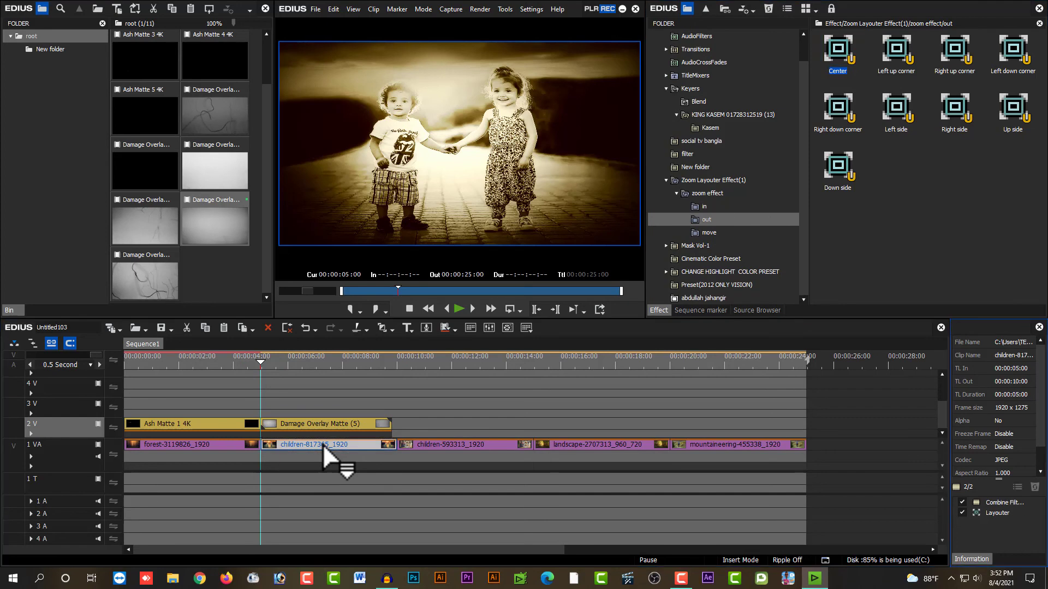
Step: Play the children-817365_1920 section, including in full screen, to check its zoom-out, color preset and damage overlay
key(space)
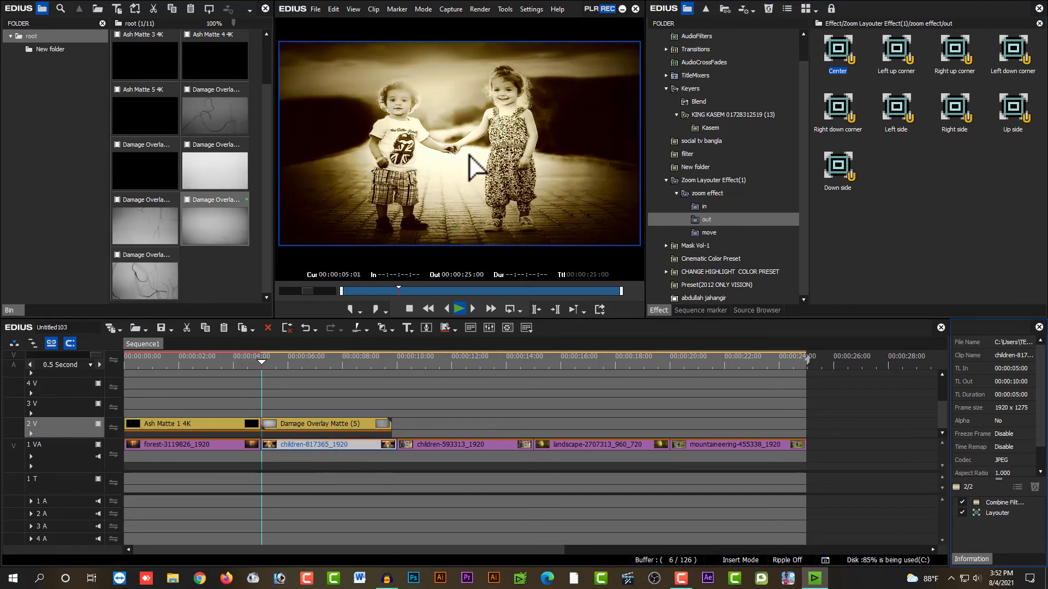
double_click(470, 154)
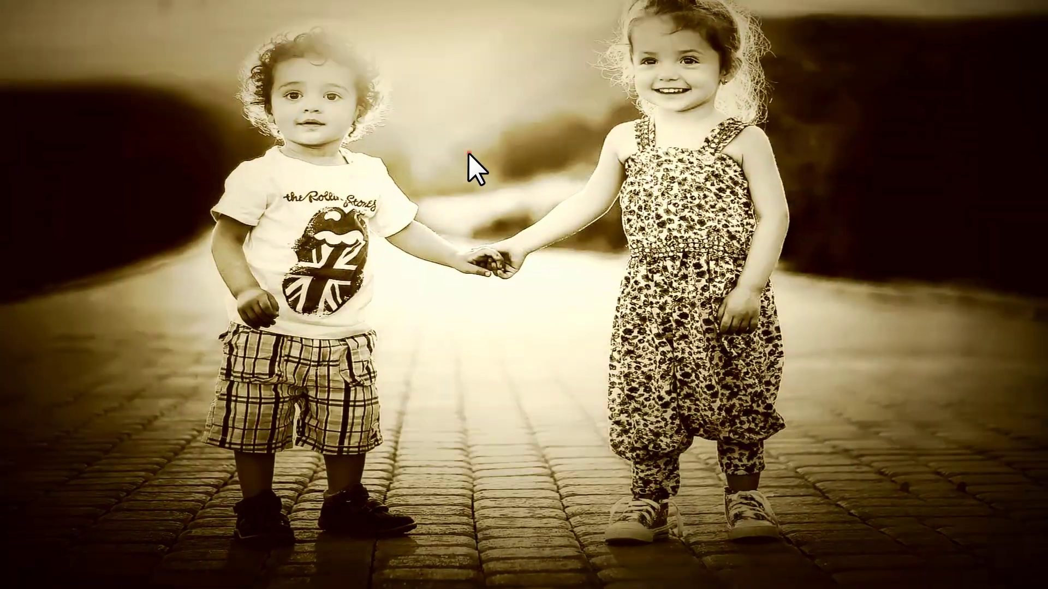
double_click(468, 154)
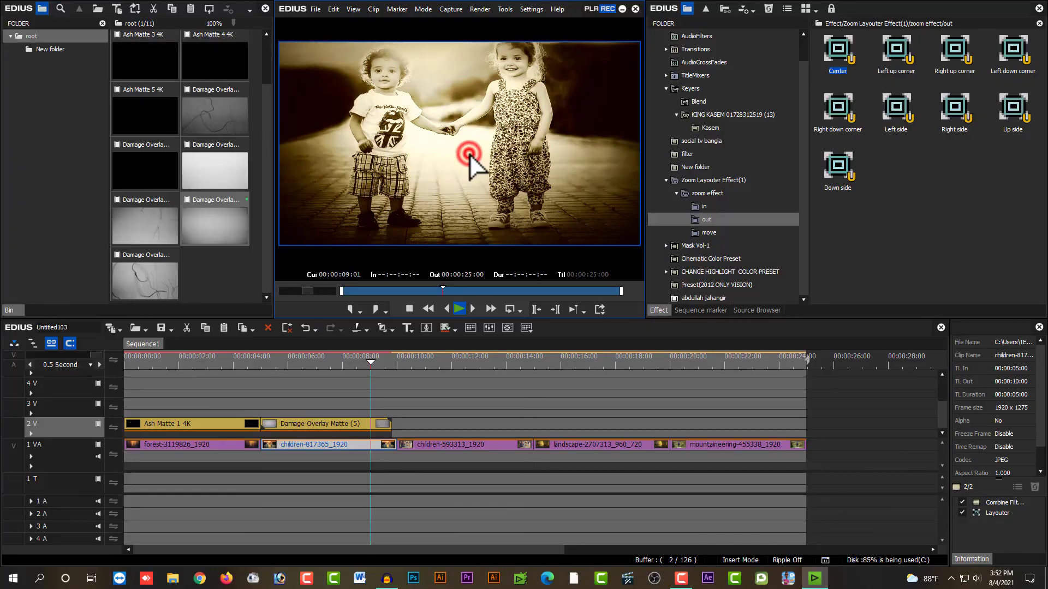
drag(305, 346, 284, 362)
key(space)
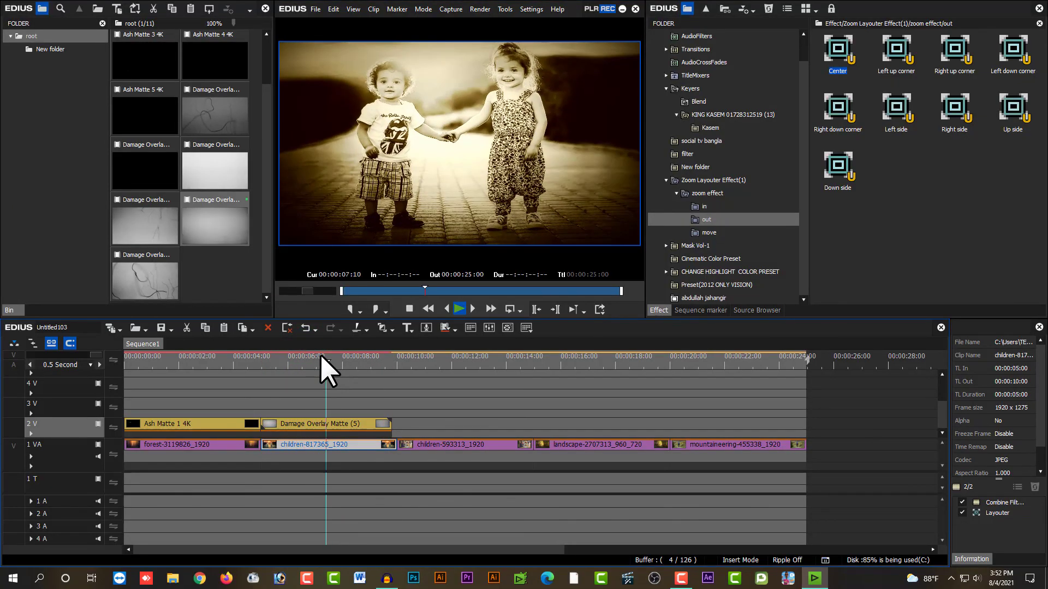
key(space)
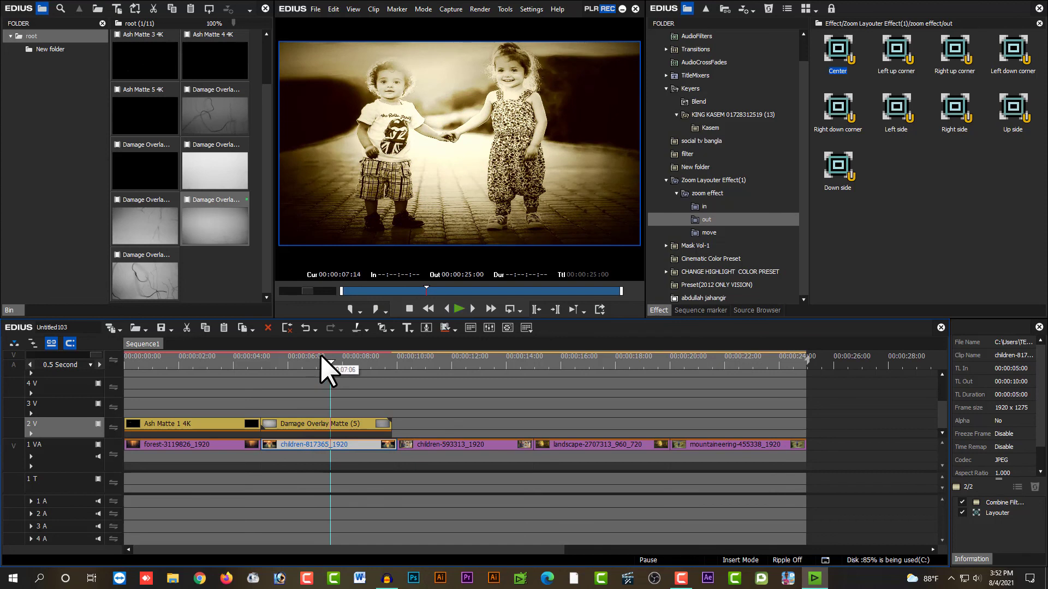